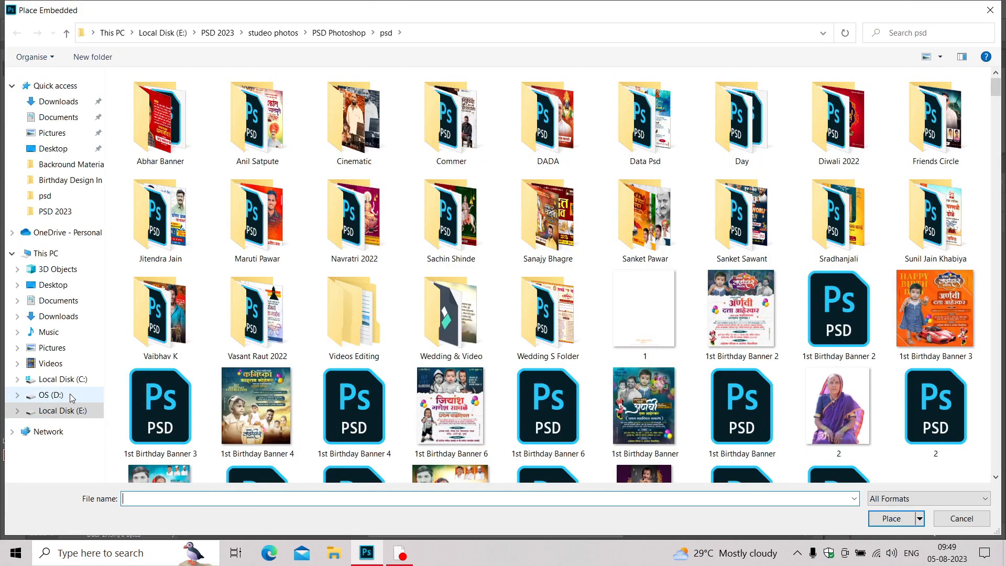
Place the blurred multicolour background image from the bluetooth folder inside Downloads on drive D as an embedded layer.
click(70, 395)
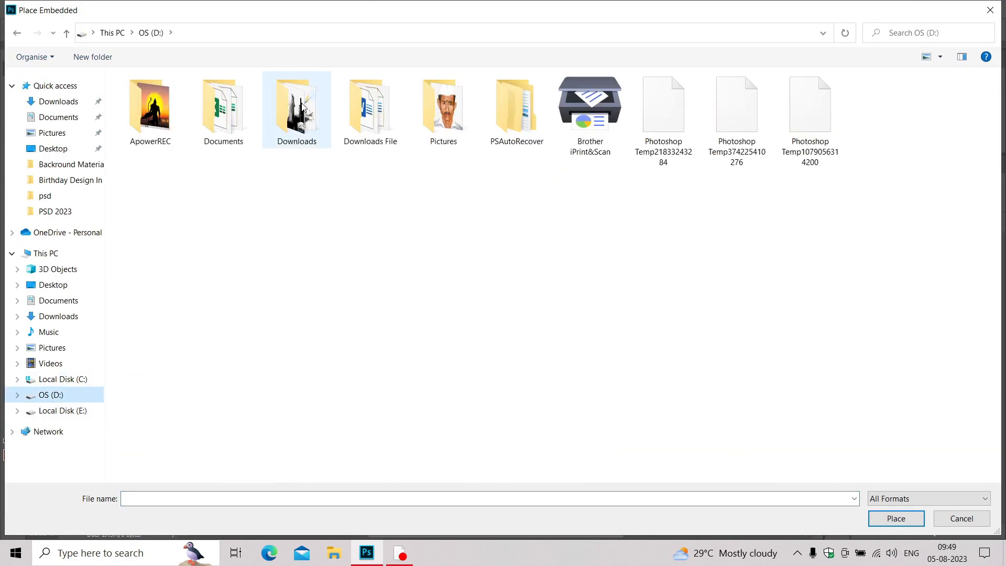
double_click(303, 107)
double_click(662, 126)
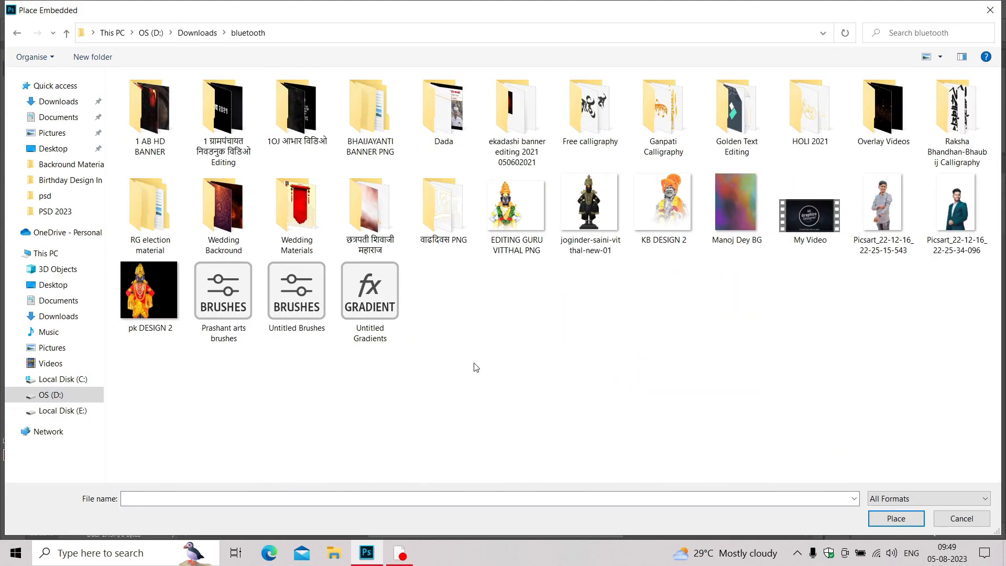
double_click(754, 206)
key(XF86MonBrightnessDown)
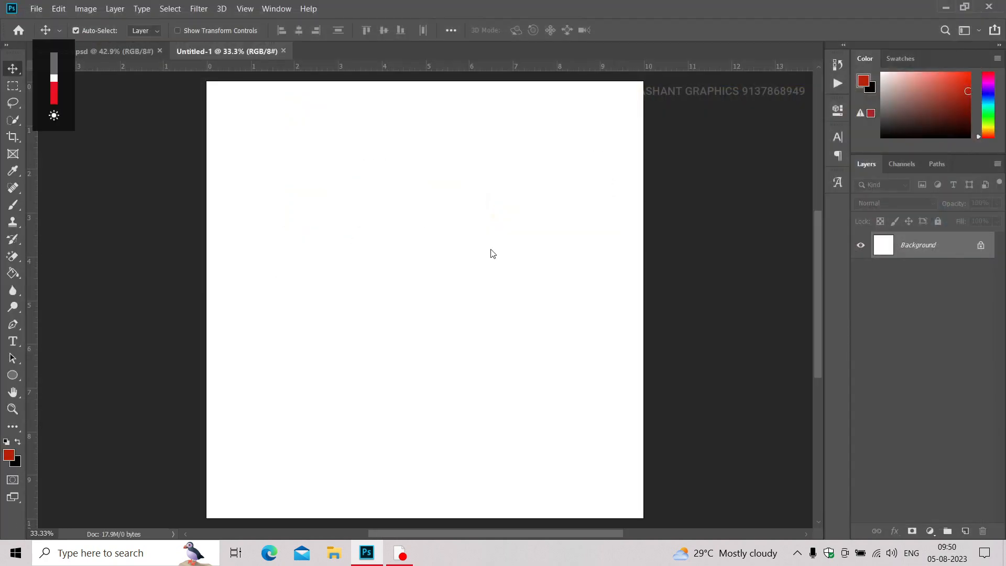
Enlarge the placed background image so that it covers the whole canvas.
scroll(478, 249, down, 3)
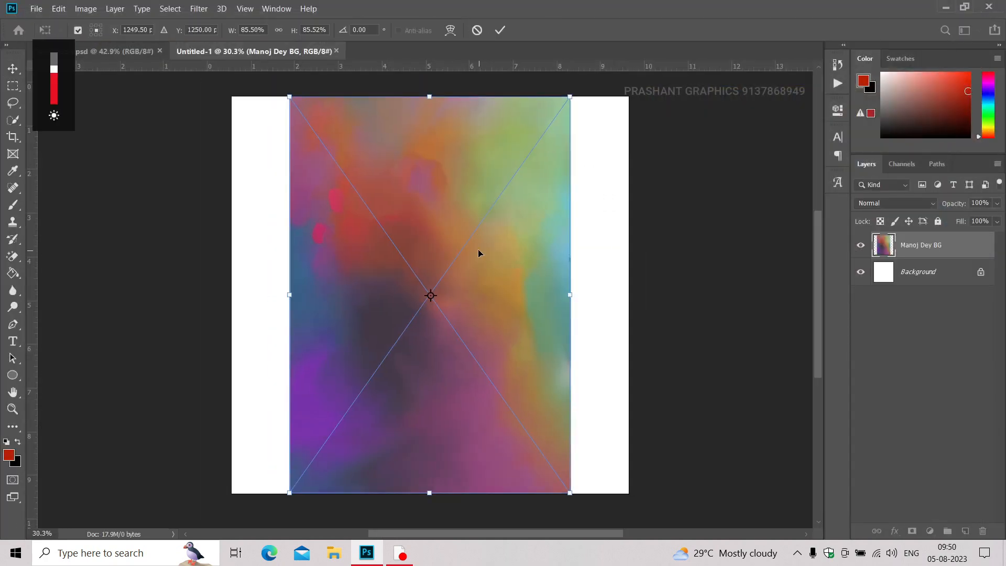
drag(365, 160, 310, 147)
key(Return)
key(ctrl+0)
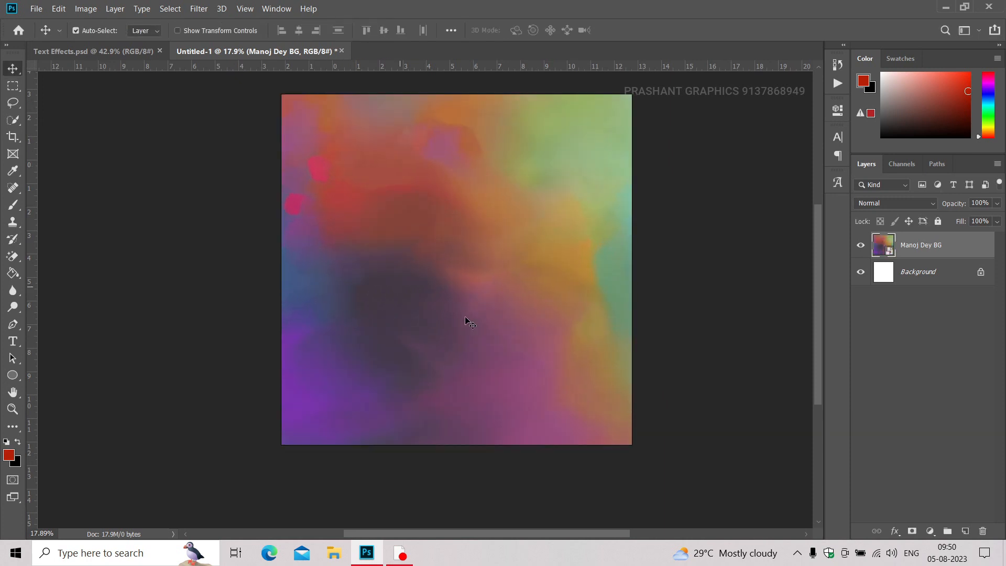
Lock the placed image layer completely and display the glyphs of the DGCally-06 font.
key(t)
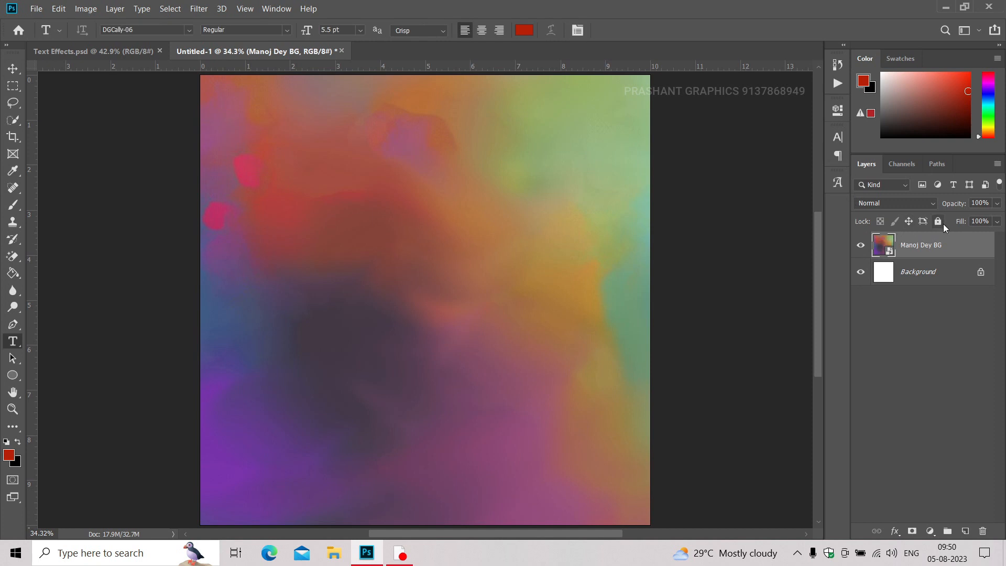
click(944, 224)
click(838, 186)
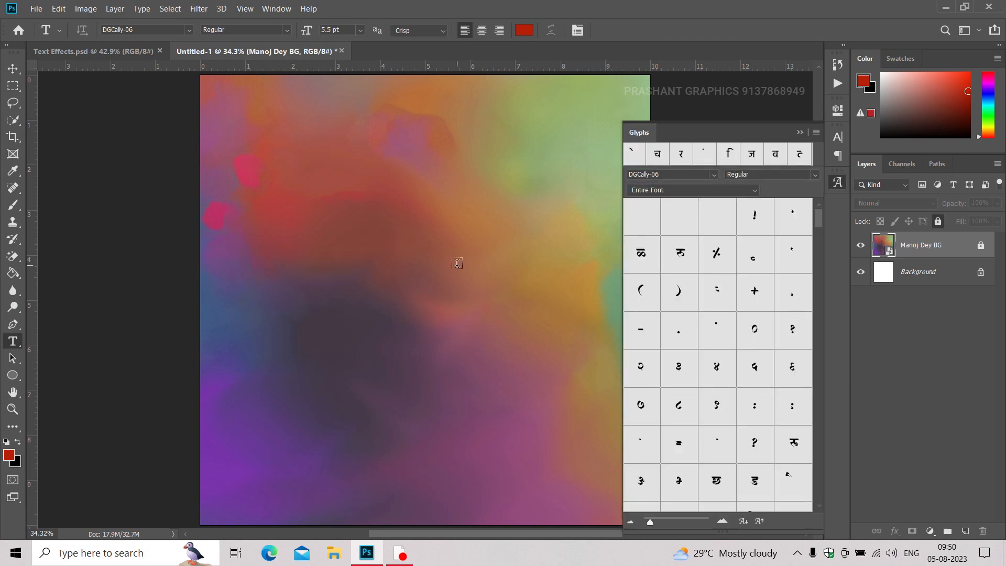
Add placeholder text in DGCally-06, scale its box to about 4.2 in wide and position it in the canvas's upper middle.
click(327, 242)
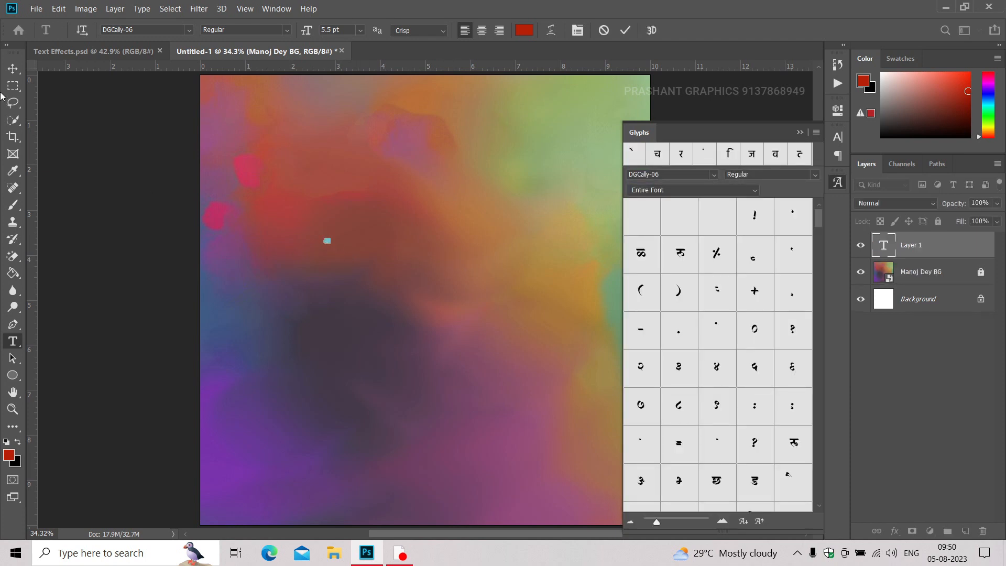
click(13, 68)
key(ctrl+t)
drag(322, 237, 231, 176)
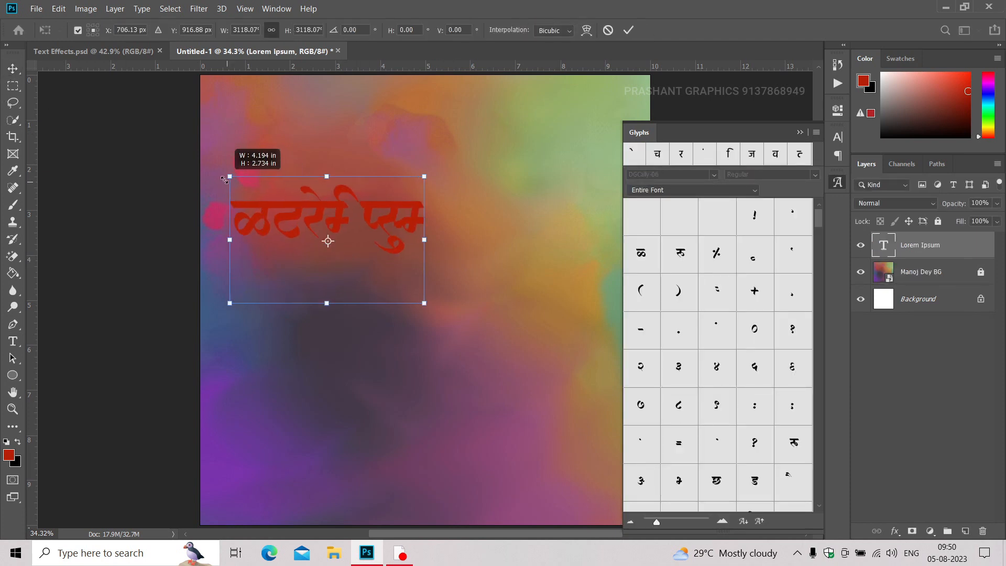
key(Return)
drag(264, 226, 323, 251)
Set the colour of the whole placeholder text to white.
double_click(323, 253)
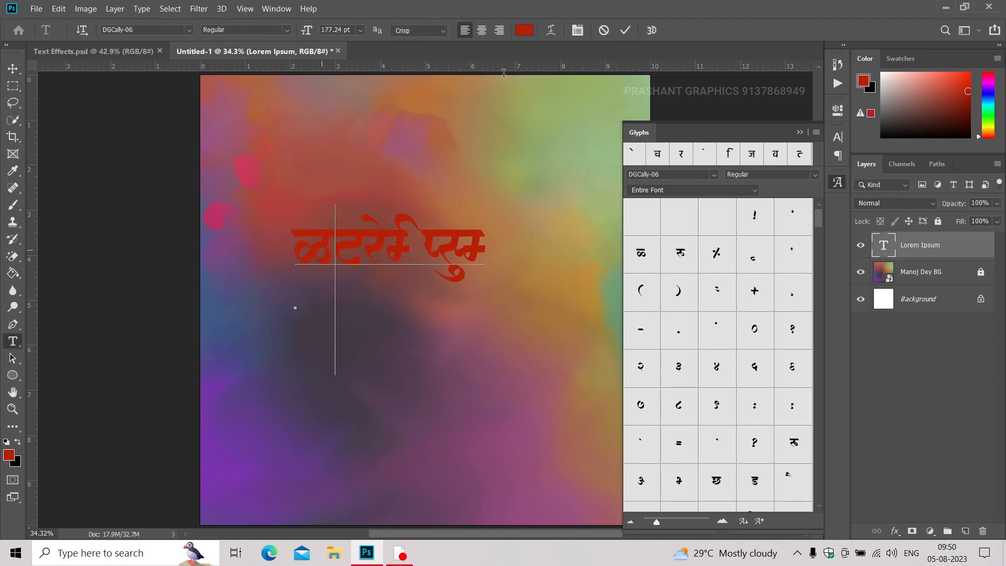
key(ctrl+a)
click(529, 31)
drag(671, 251, 595, 180)
key(Return)
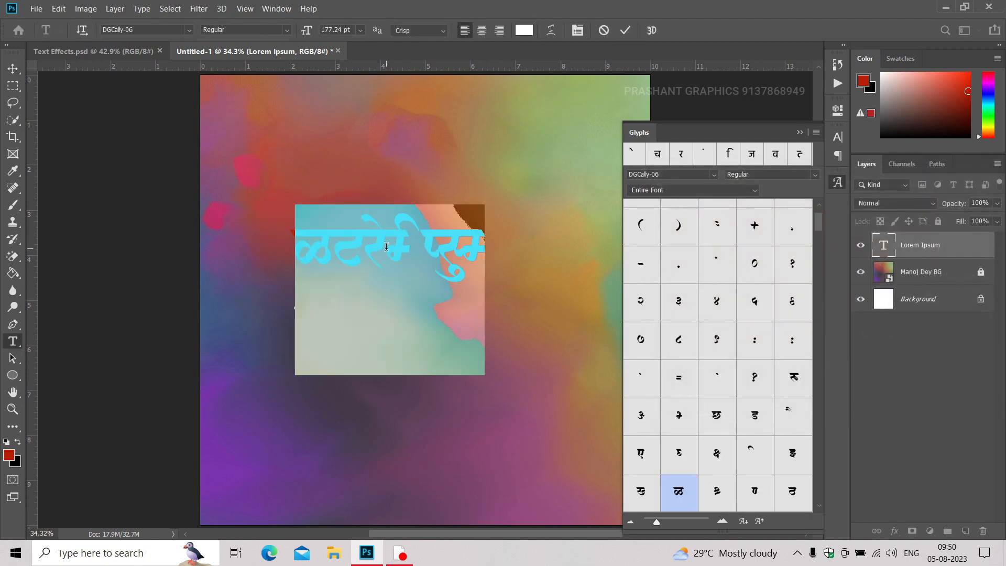
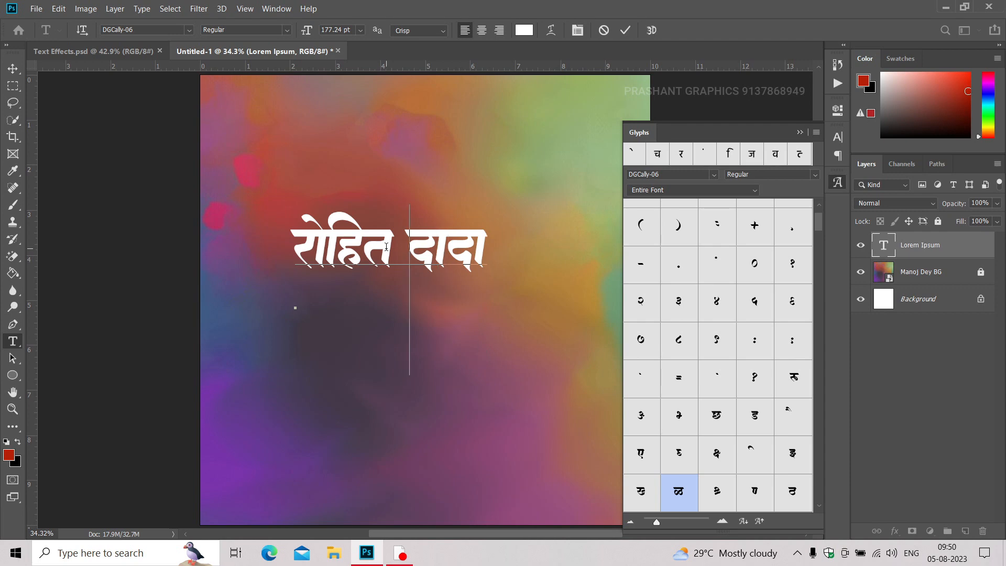
Close the gap between the first name and the honorific so they form one continuous word.
key(alt+Left)
key(alt+Left)
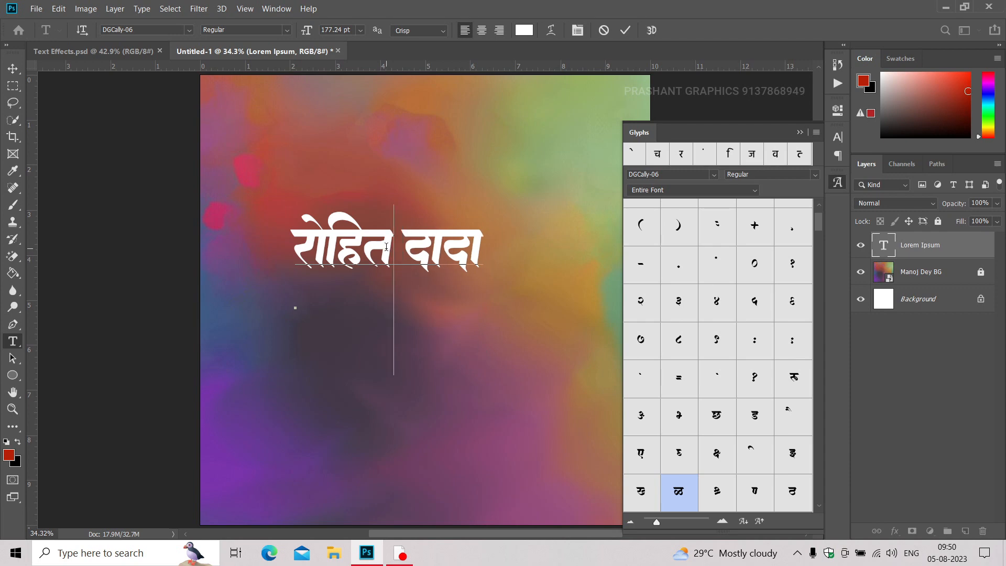
key(alt+Left)
key(alt+Left)
key(alt+Left)
key(alt+Left)
key(alt+Left)
key(ctrl+Return)
Enlarge the first-name line and position it near the horizontal centre of the canvas.
key(v)
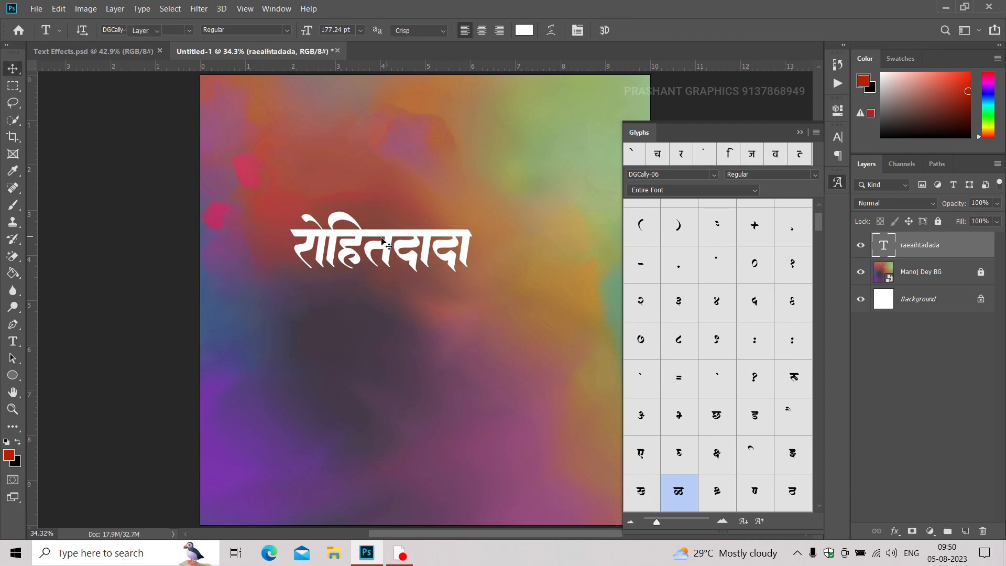
drag(384, 244, 419, 250)
key(ctrl+t)
drag(329, 208, 306, 190)
key(Return)
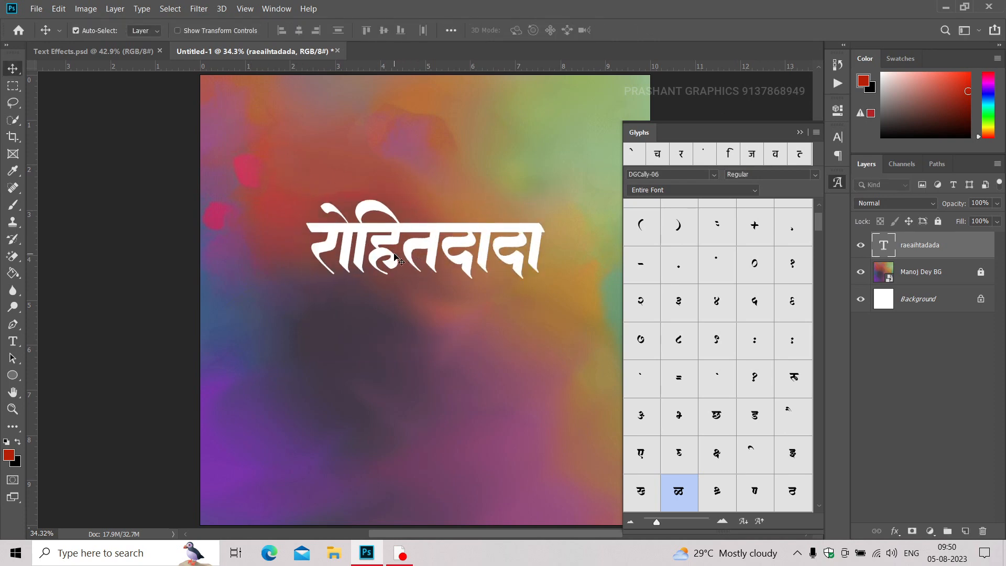
Duplicate the first-name line directly below the original and scale the copy to about 76%.
key(ctrl+j)
drag(418, 255, 397, 331)
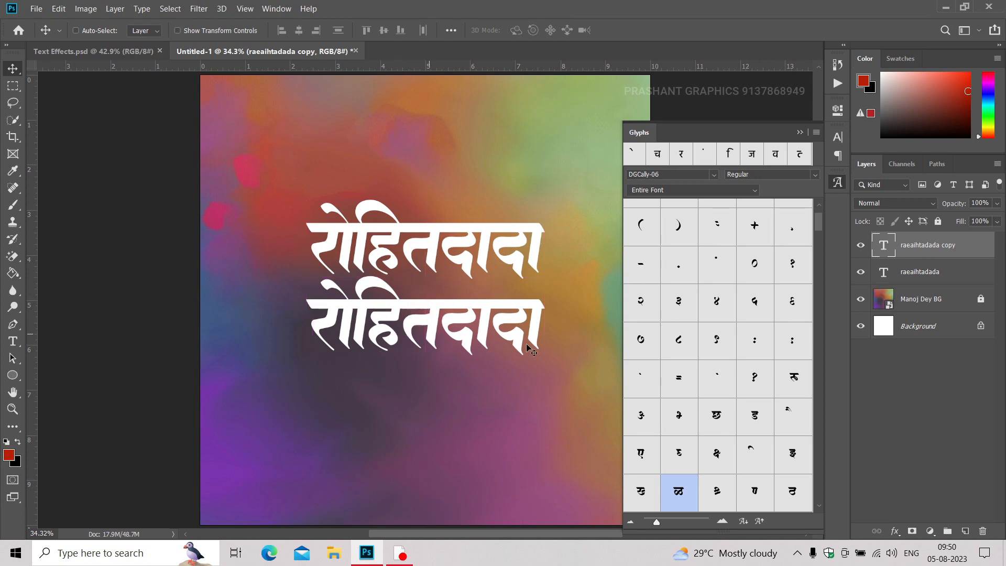
key(ctrl+t)
drag(544, 433, 486, 402)
key(Return)
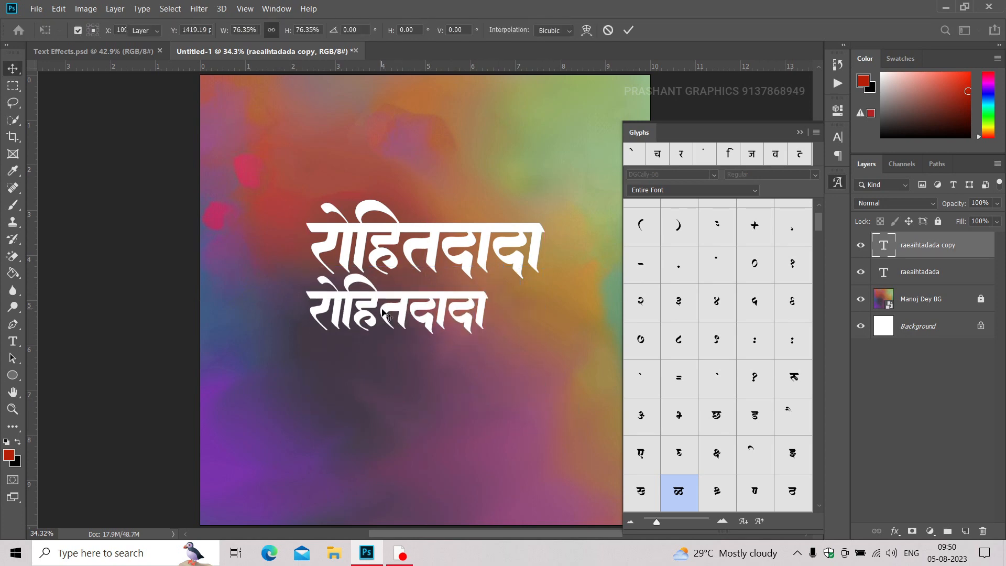
Replace the duplicated line's text with the first surname and the opening letters of the second surname.
key(t)
double_click(385, 310)
key(Left)
key(Right)
key(Right)
key(Right)
key(Right)
key(ctrl+a)
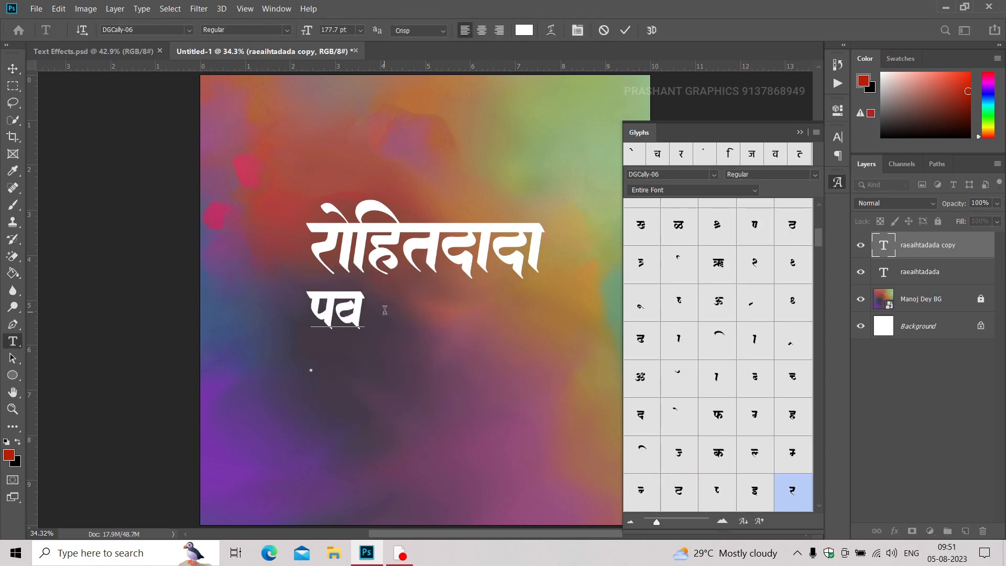
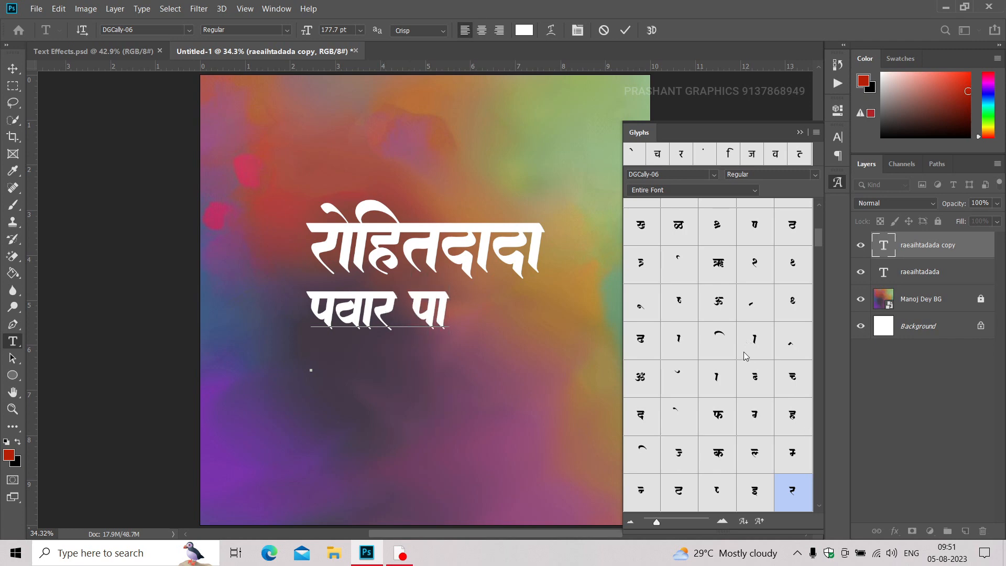
Insert the ट glyph from the DGCally-06 set and complete the second surname.
scroll(731, 377, up, 3)
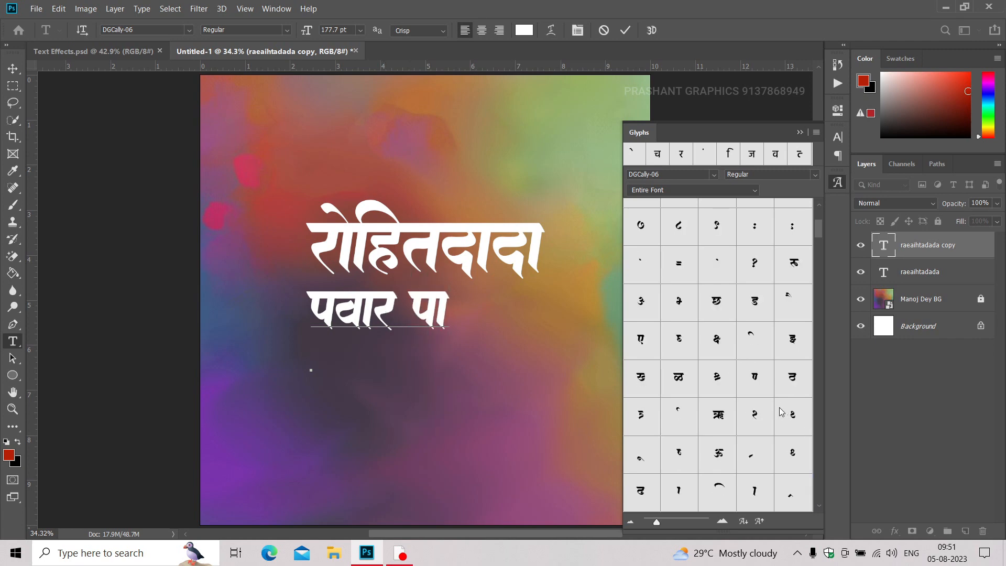
scroll(765, 404, down, 3)
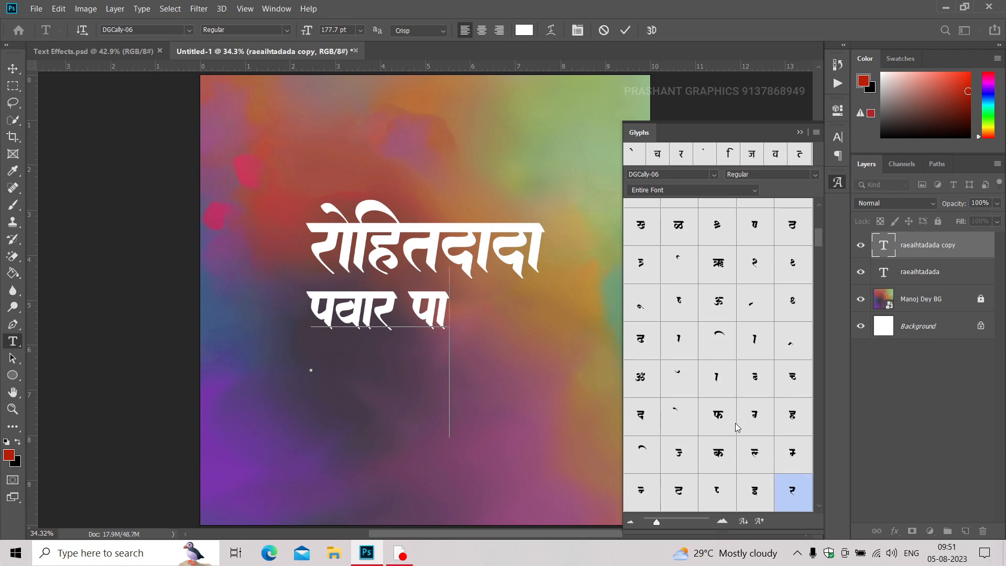
double_click(678, 494)
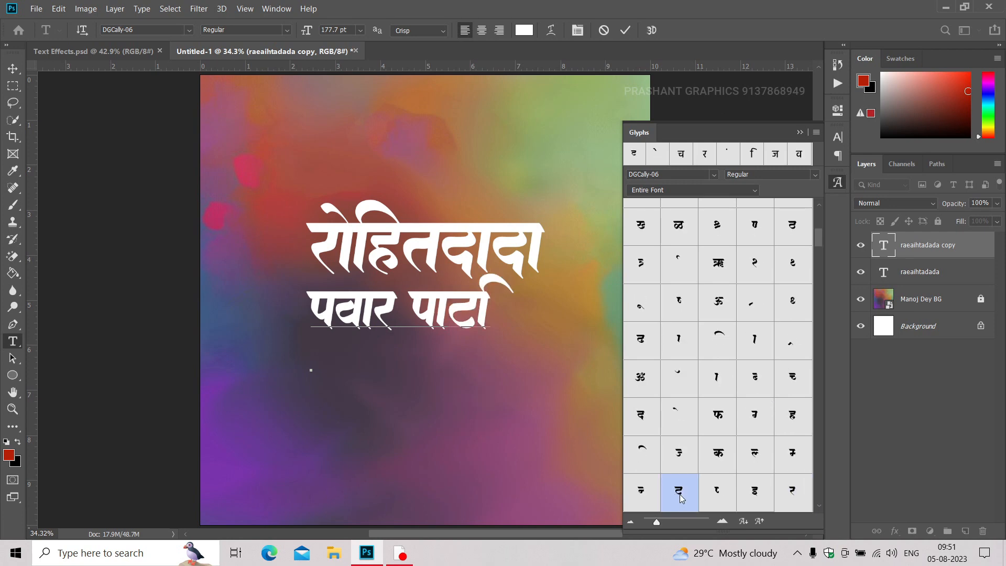
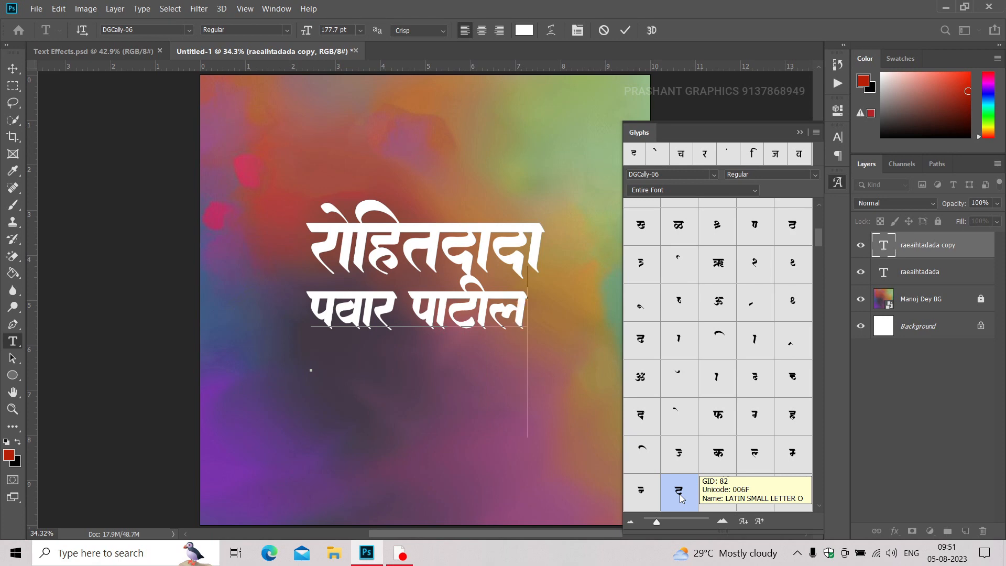
key(ctrl+Return)
Move the surname line up 30 px, then enlarge it slightly and centre it beneath the first-name line.
key(v)
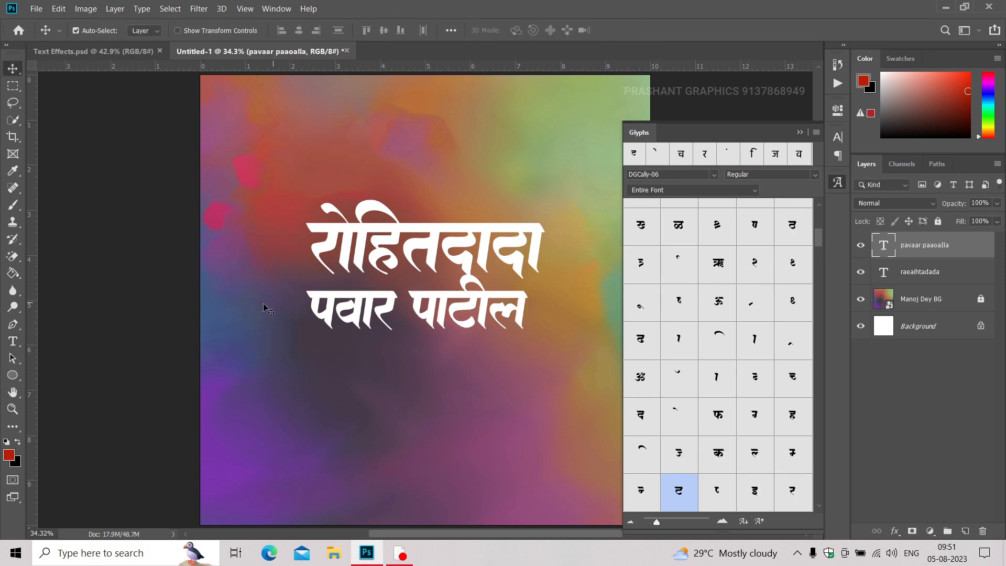
key(shift+Up)
key(shift+Up)
key(shift+Up)
key(shift+Up)
key(shift+Up)
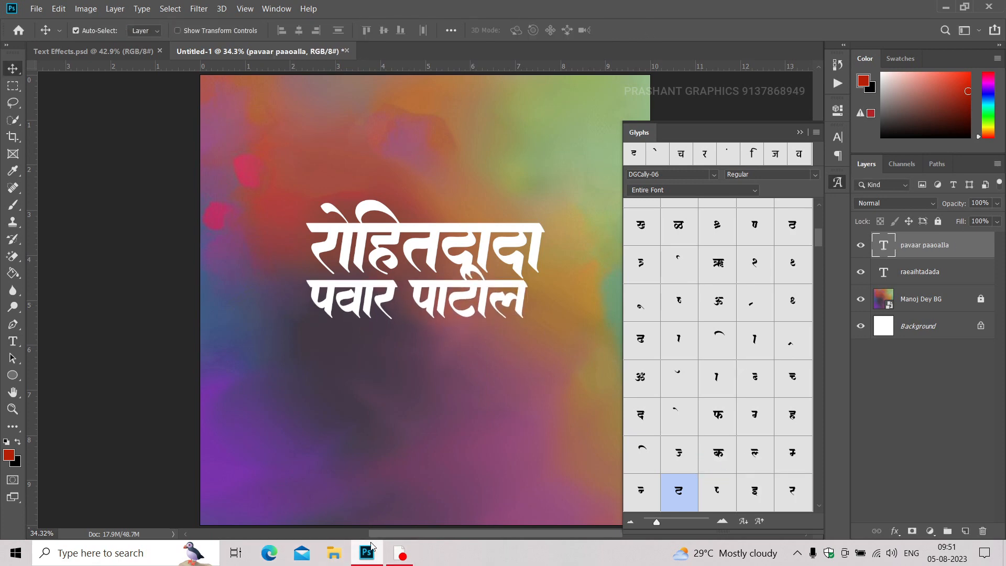
scroll(411, 298, up, 3)
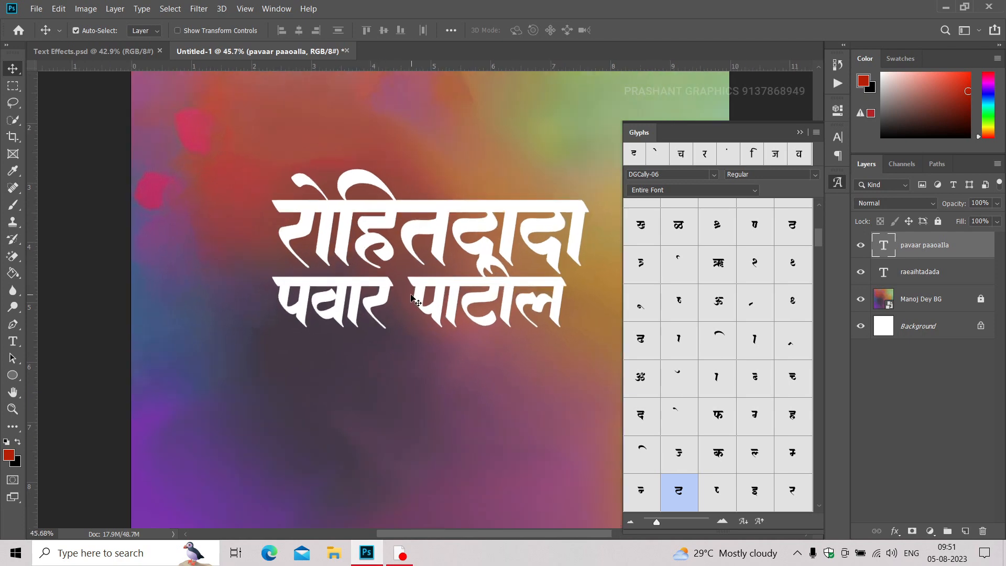
key(ctrl+t)
mouse_move(569, 424)
mouse_down()
mouse_move(591, 430)
mouse_move(575, 428)
mouse_up()
key(Return)
drag(366, 309, 376, 308)
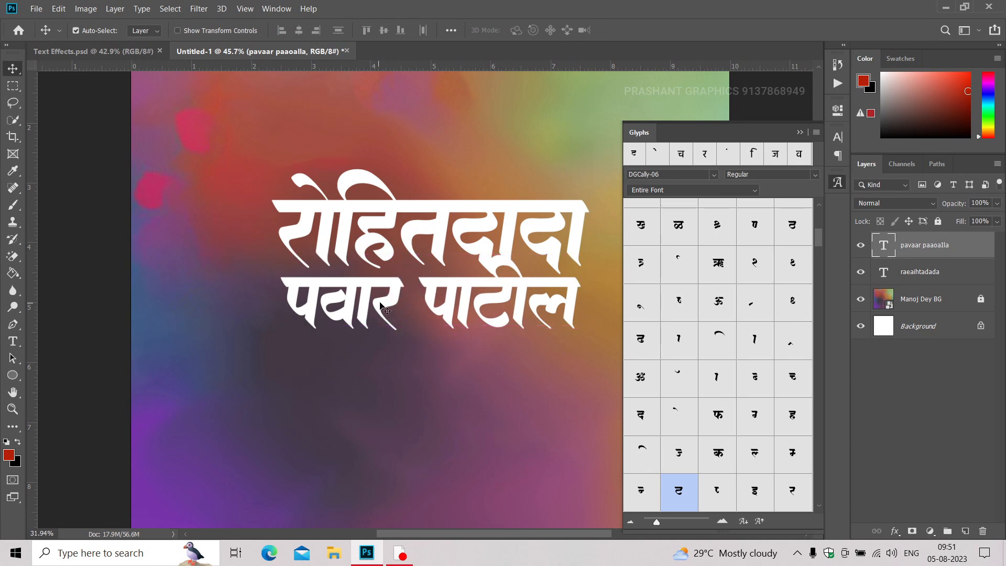
Enlarge the first-name line slightly about its centre so it extends beyond both ends of the surname line.
scroll(346, 305, down, 3)
ctrl+click(351, 252)
key(ctrl+t)
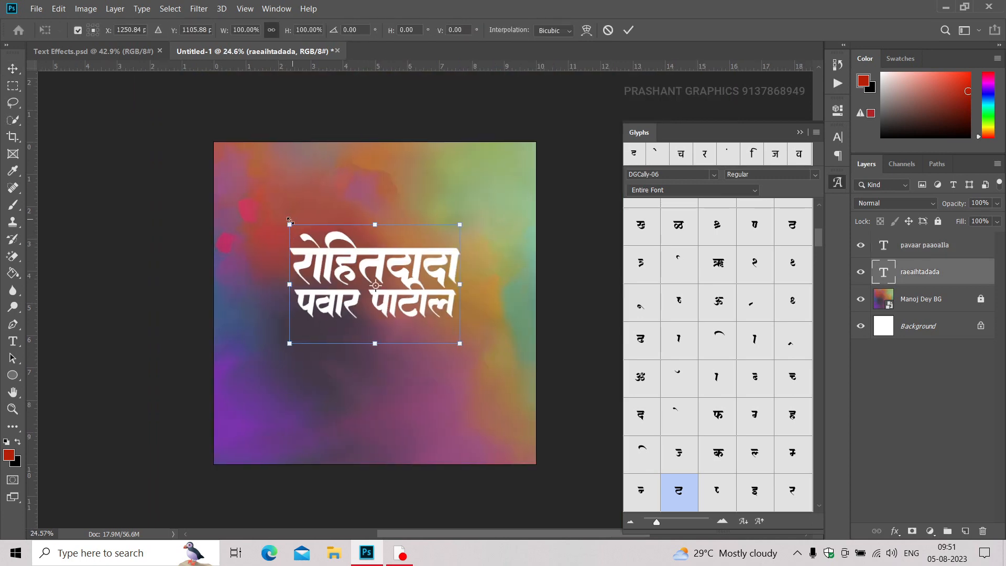
drag(289, 224, 283, 219)
key(Return)
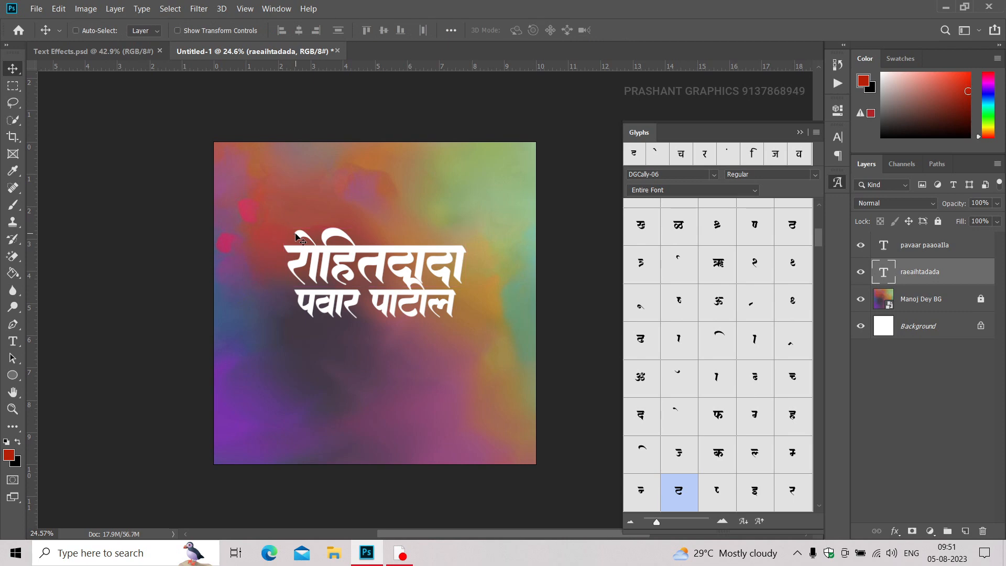
Adjust the surname line's horizontal position under the first-name line and nudge it down 3 px.
scroll(360, 287, up, 3)
mouse_move(367, 337)
mouse_down()
mouse_move(337, 334)
mouse_move(350, 335)
mouse_up()
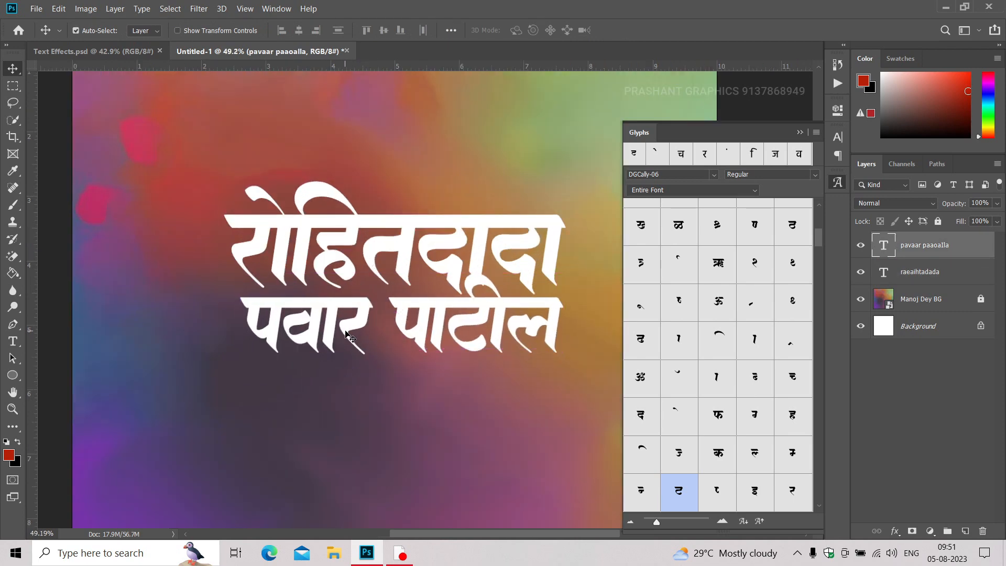
key(Down)
key(Down)
key(Down)
key(Down)
key(Down)
key(Down)
key(Down)
key(Down)
key(Down)
key(Down)
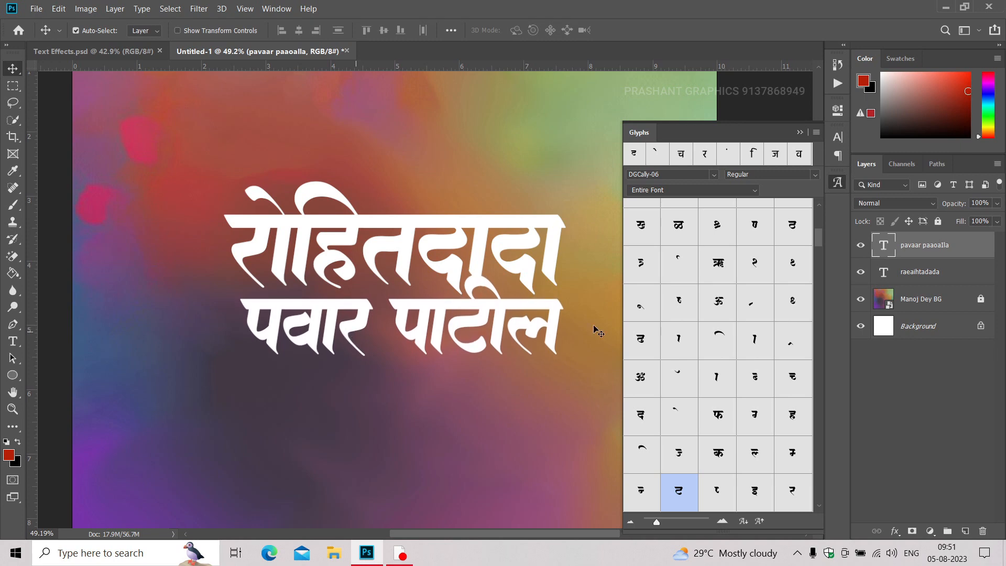
Add an empty layer mask to the first-name text layer.
click(800, 132)
click(916, 284)
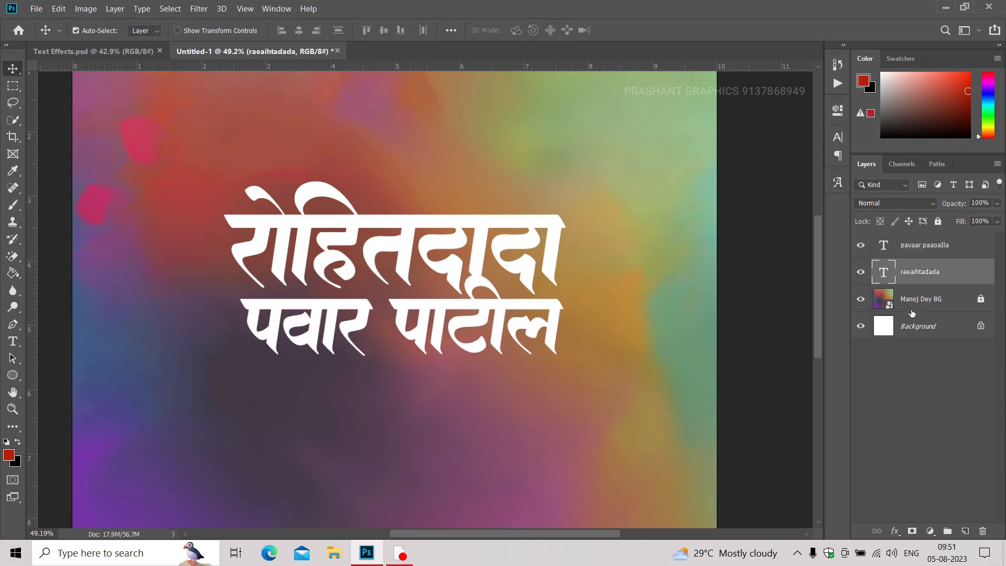
click(912, 531)
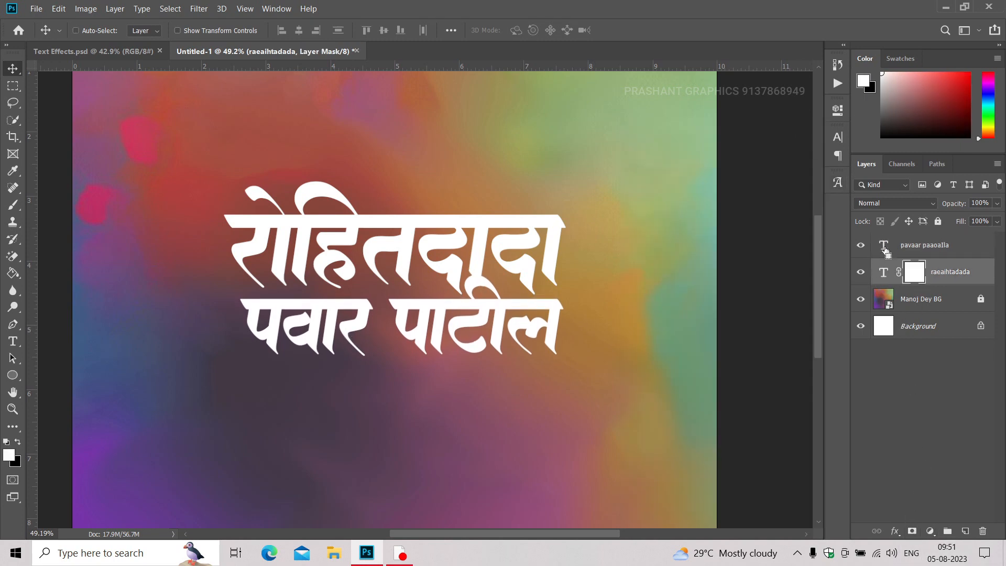
Load the surname text's outline as a selection and expand it by 5 pixels.
ctrl+click(884, 249)
click(192, 12)
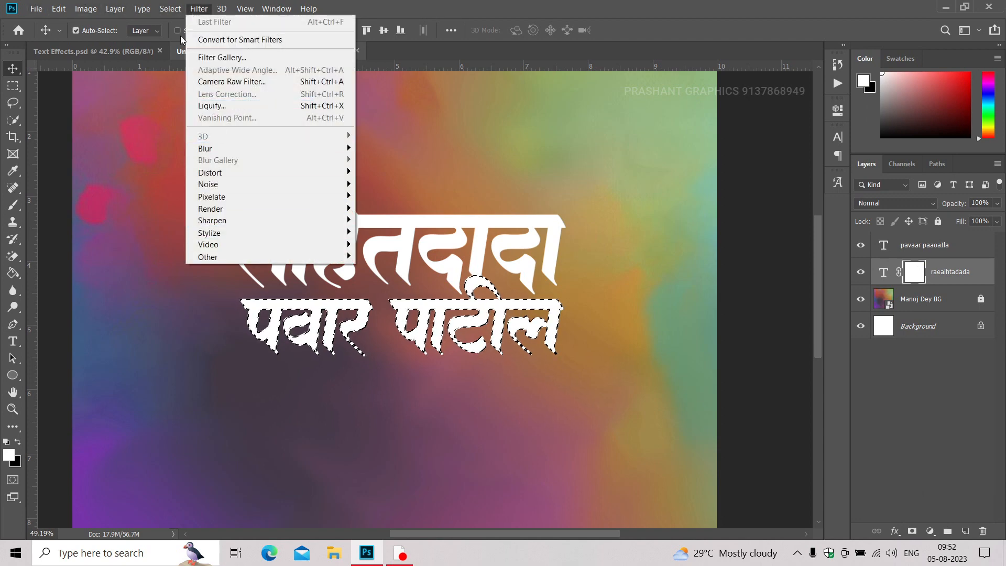
mouse_move(170, 9)
mouse_move(225, 182)
click(321, 207)
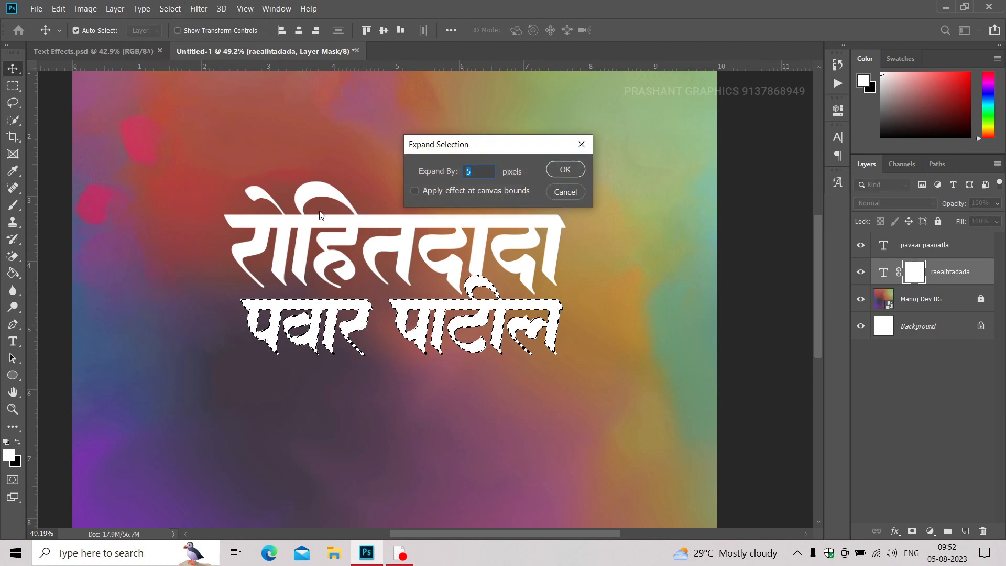
key(Return)
Fill the expanded selection with black on the first-name layer's mask, then deselect.
scroll(450, 262, up, 4)
scroll(446, 256, down, 2)
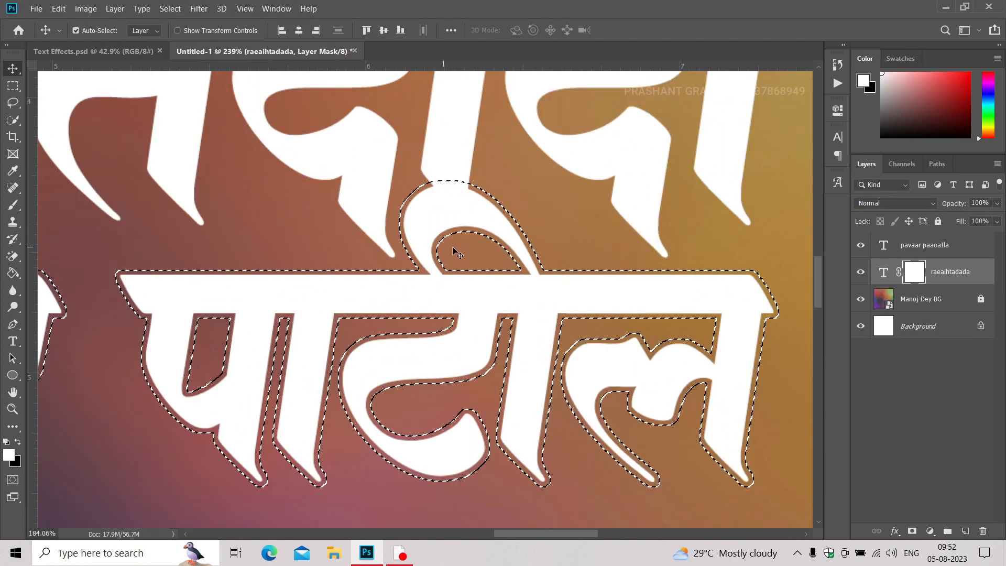
key(ctrl+d)
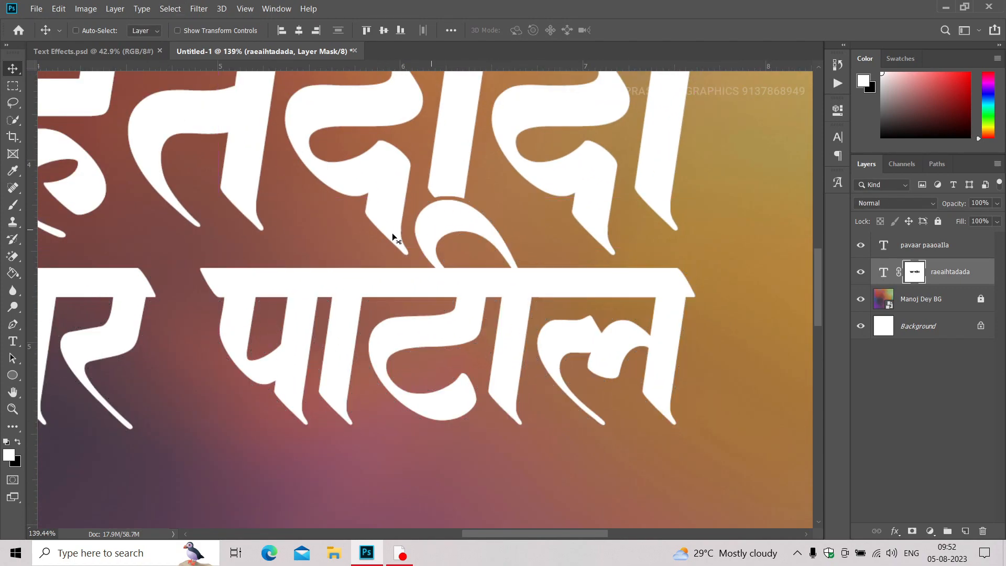
scroll(309, 244, down, 2)
drag(283, 267, 405, 288)
scroll(405, 289, down, 4)
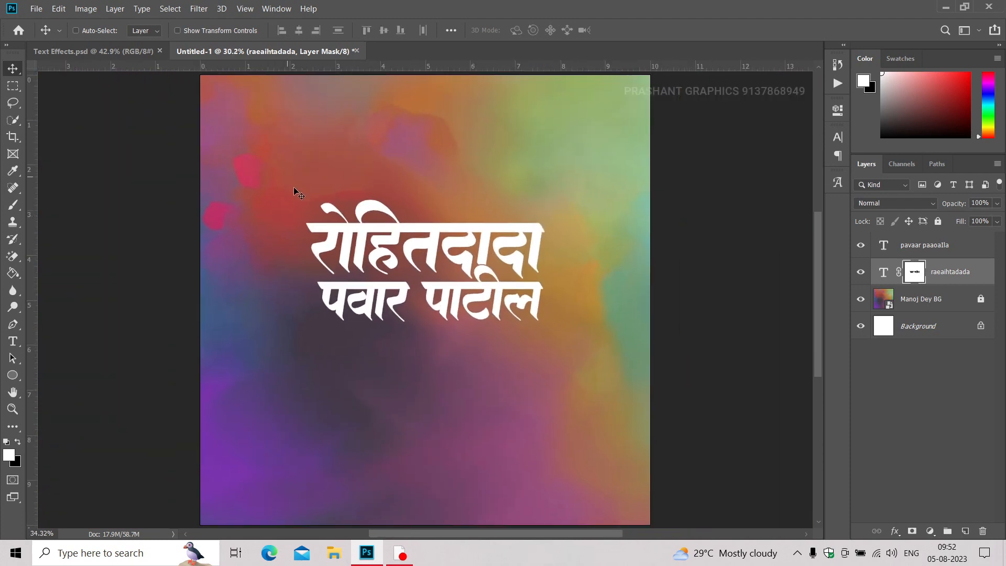
Select both name lines, enlarge them together about their centre, and move them down to the middle of the canvas.
drag(291, 181, 532, 382)
key(ctrl+t)
drag(308, 200, 273, 184)
key(Return)
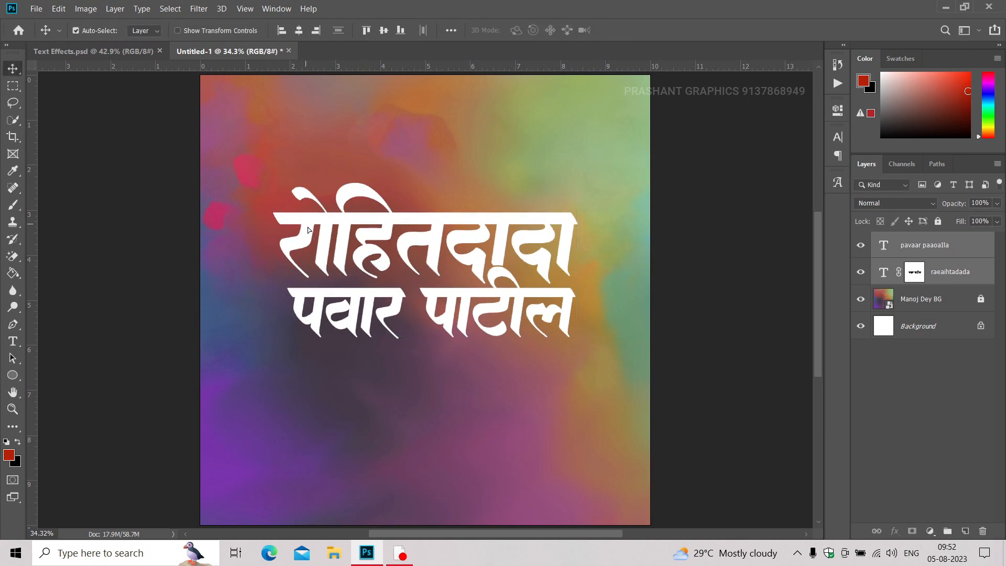
drag(292, 220, 308, 267)
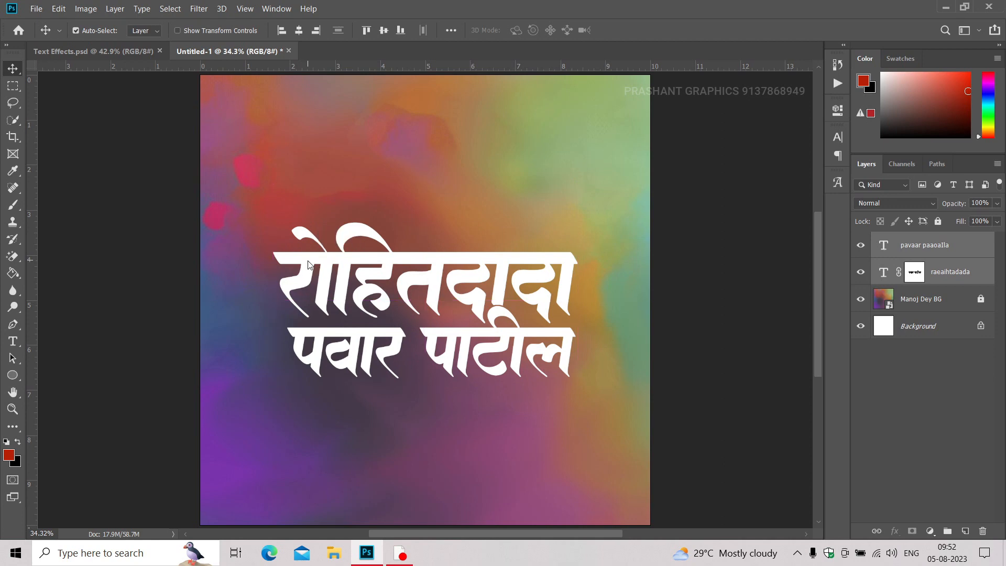
scroll(417, 344, up, 4)
mouse_move(419, 341)
mouse_down()
mouse_move(389, 345)
mouse_move(417, 347)
mouse_up()
scroll(425, 320, down, 3)
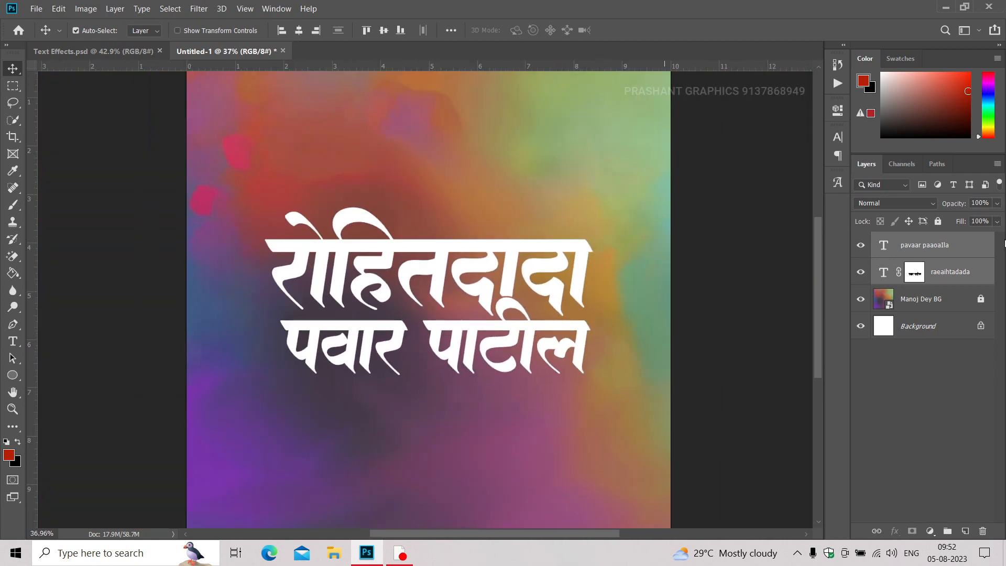
Group the surname and first-name text layers together.
click(948, 287)
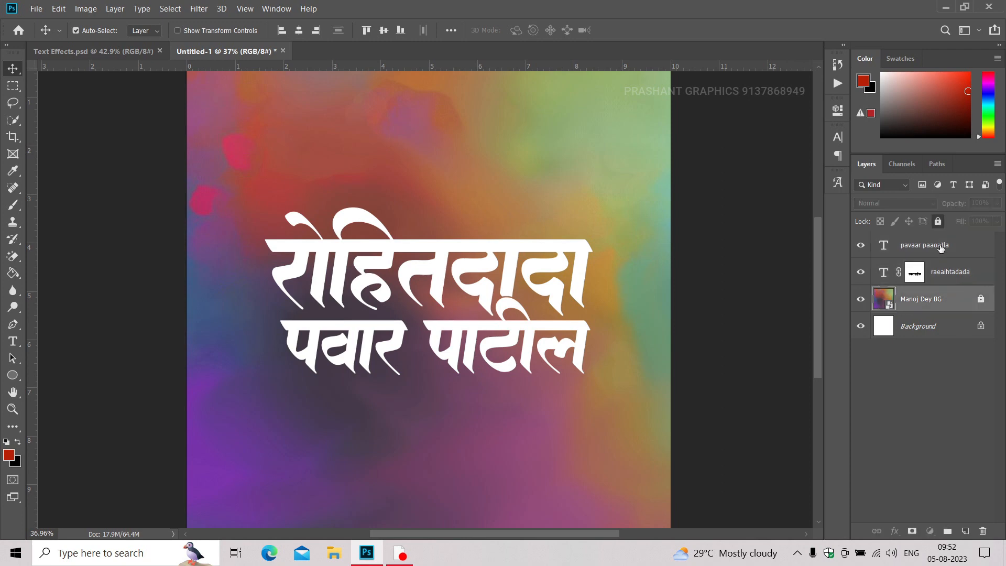
click(947, 282)
shift+click(942, 247)
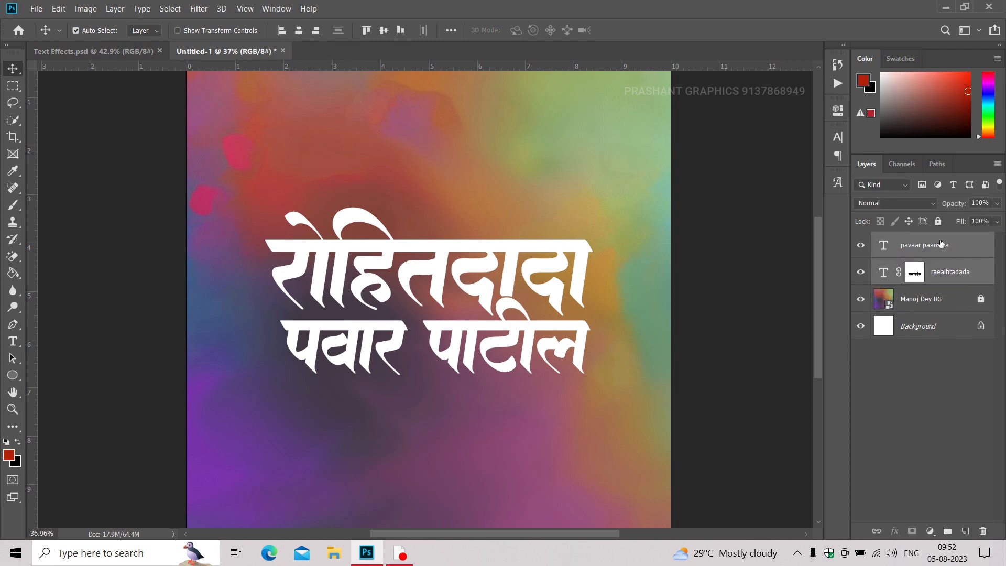
key(ctrl+g)
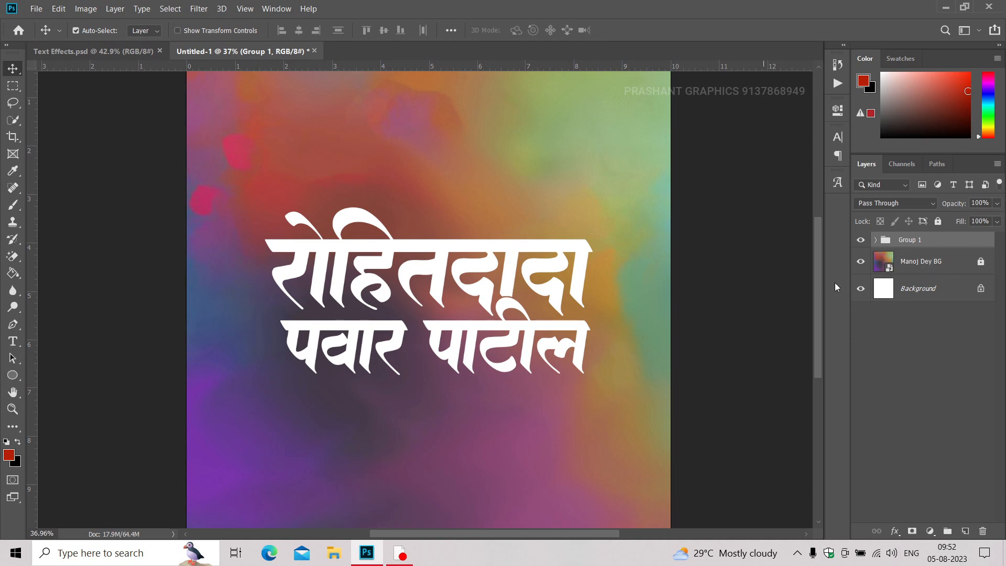
Duplicate the name group within the same document as Group 2.
click(803, 271)
click(913, 249)
right_click(912, 245)
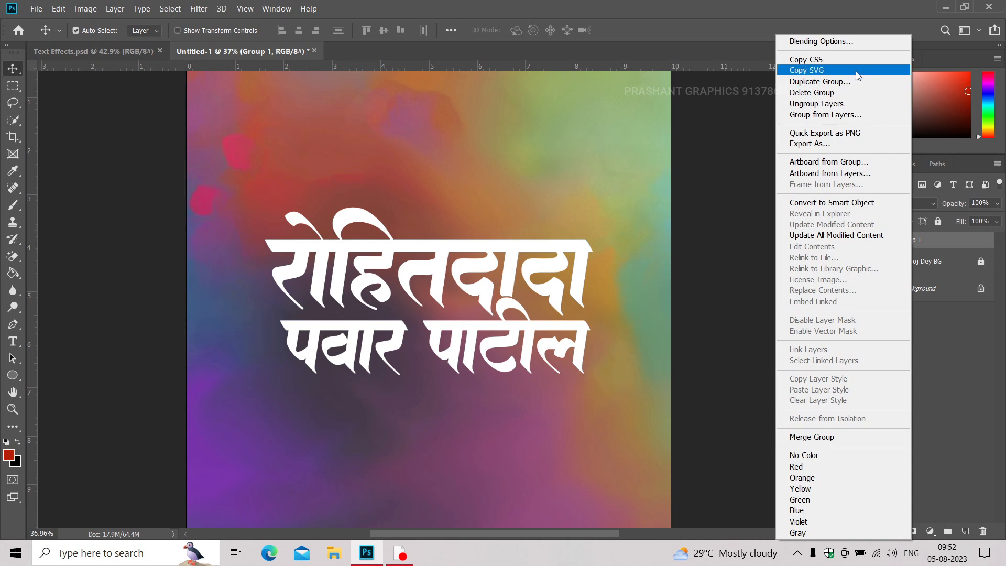
click(815, 81)
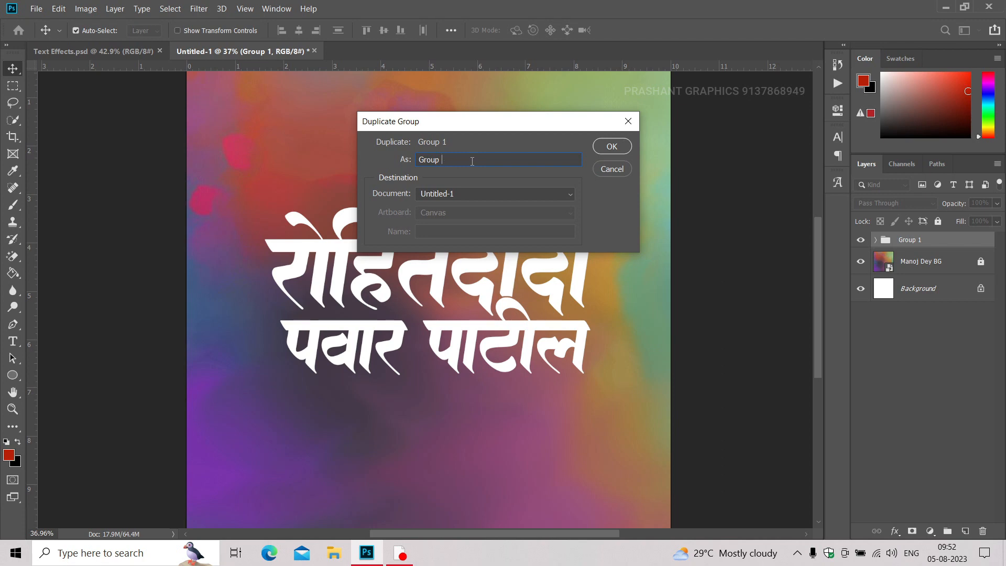
key(Return)
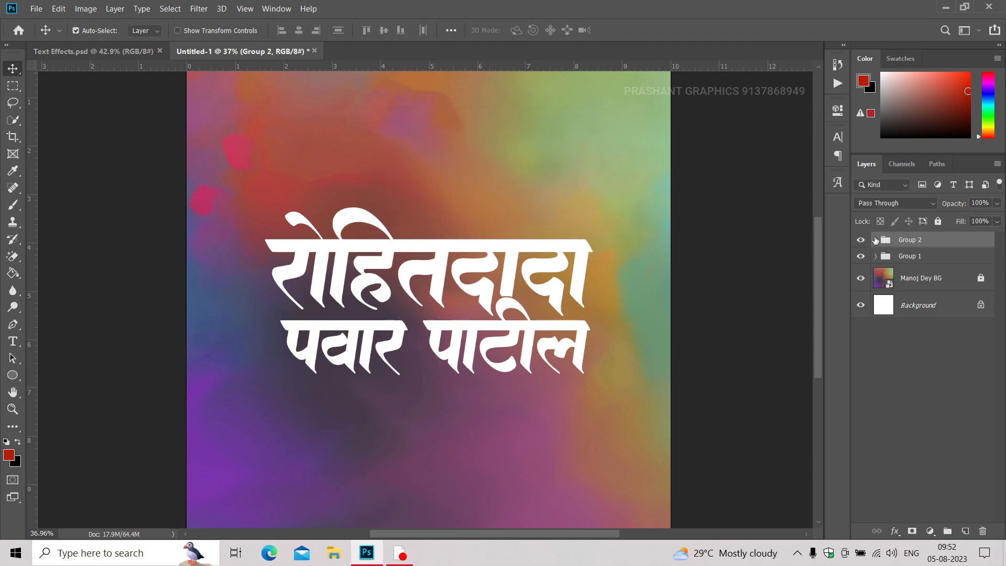
Add a new empty layer above Group 2 and clip it to that group.
click(874, 241)
click(875, 240)
click(876, 257)
click(876, 257)
click(965, 532)
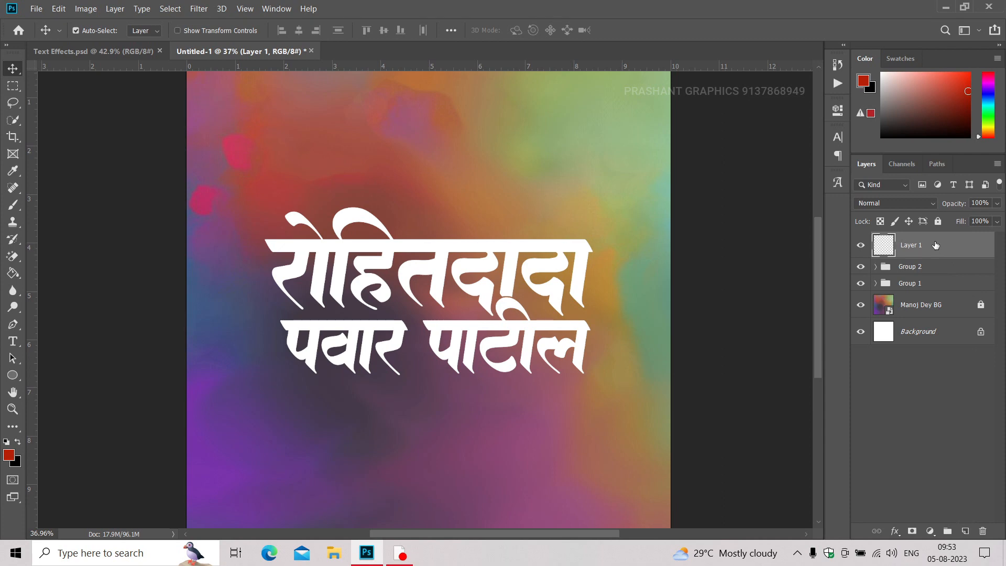
right_click(936, 245)
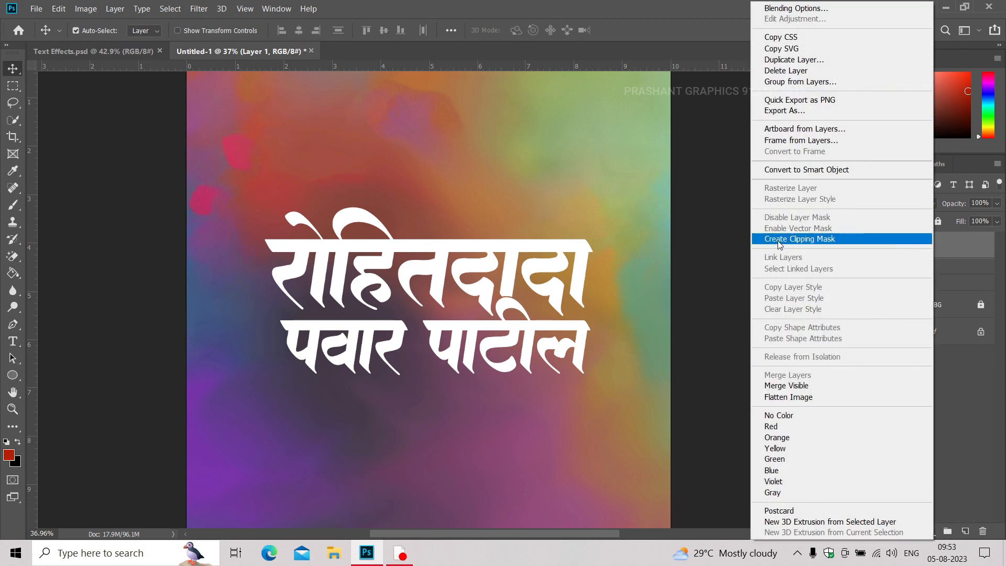
click(781, 241)
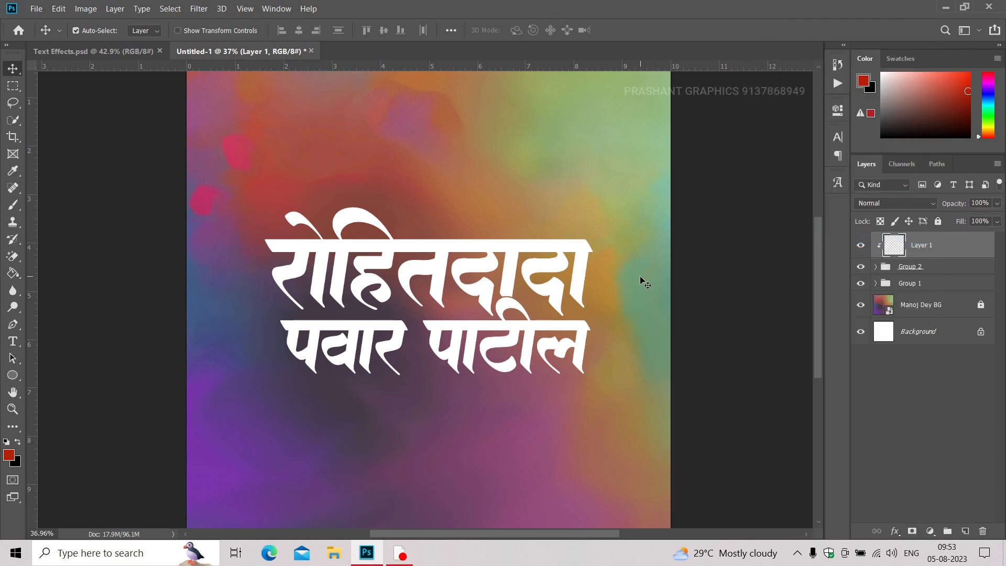
Switch to the Brush tool and set the foreground colour to dark brown #521f00.
key(b)
mouse_move(393, 297)
mouse_down()
mouse_move(397, 274)
mouse_move(320, 279)
mouse_up()
scroll(400, 276, up, 6)
scroll(390, 277, down, 6)
scroll(377, 281, up, 2)
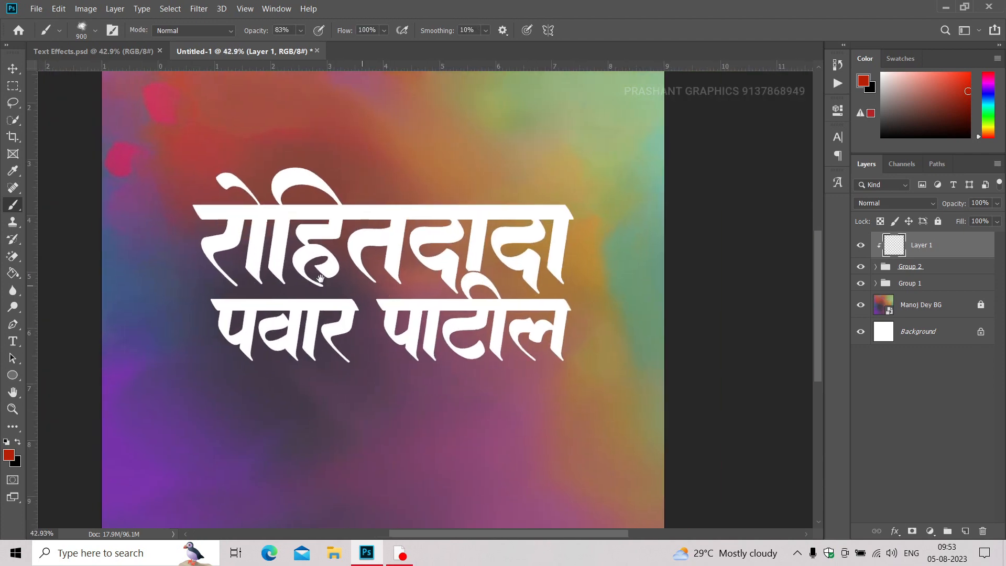
scroll(320, 278, up, 2)
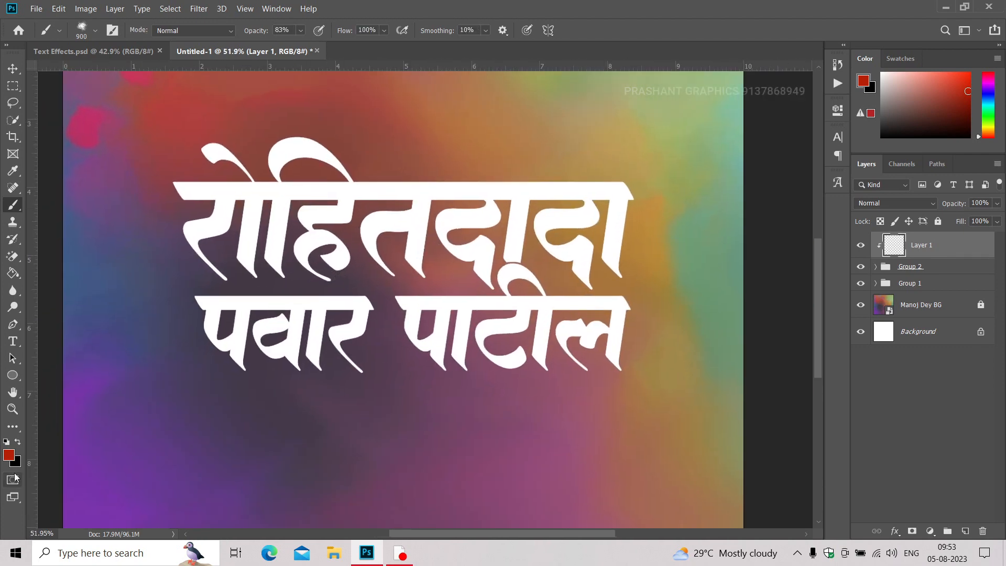
click(9, 457)
text(0521f00)
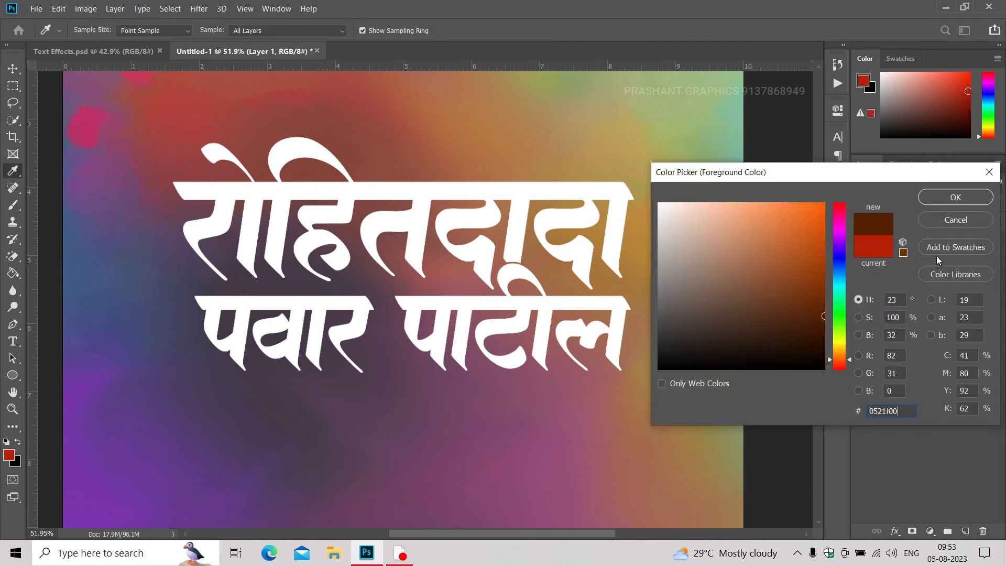
click(956, 198)
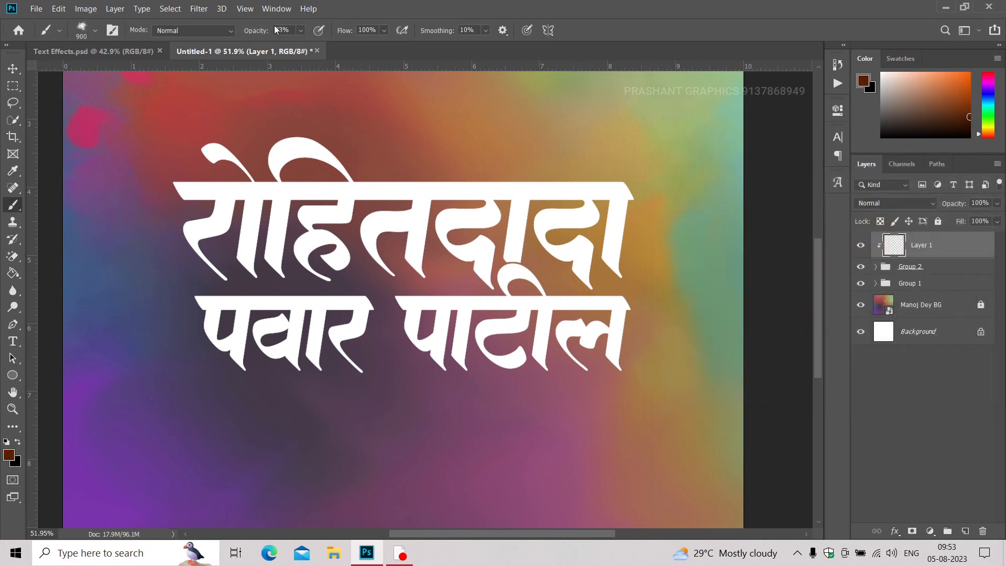
drag(511, 340, 513, 337)
scroll(513, 336, down, 1)
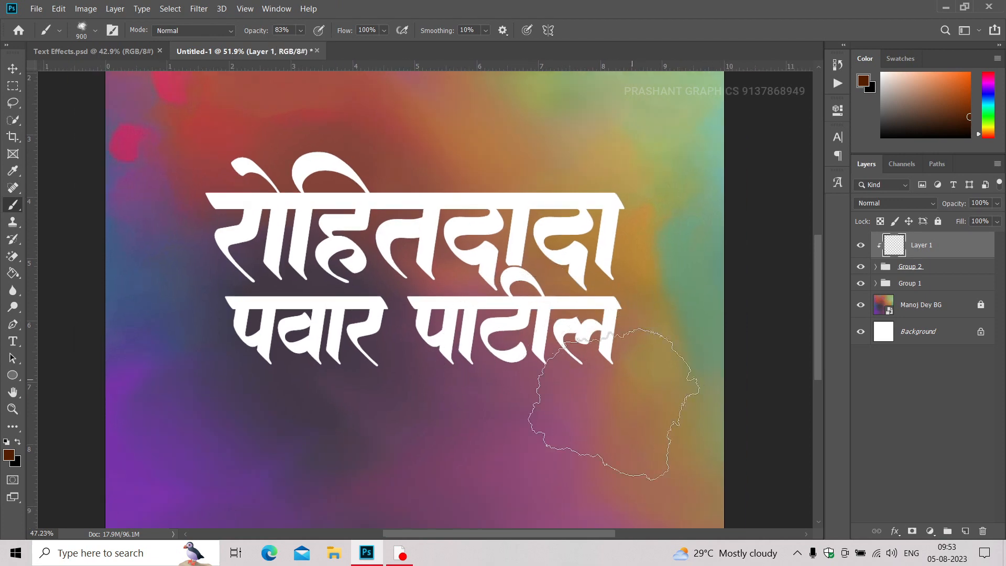
click(606, 409)
key(bracketleft)
key(ctrl+z)
Select the clipped layer together with both name groups and set their blend mode to Hard Light.
shift+click(929, 284)
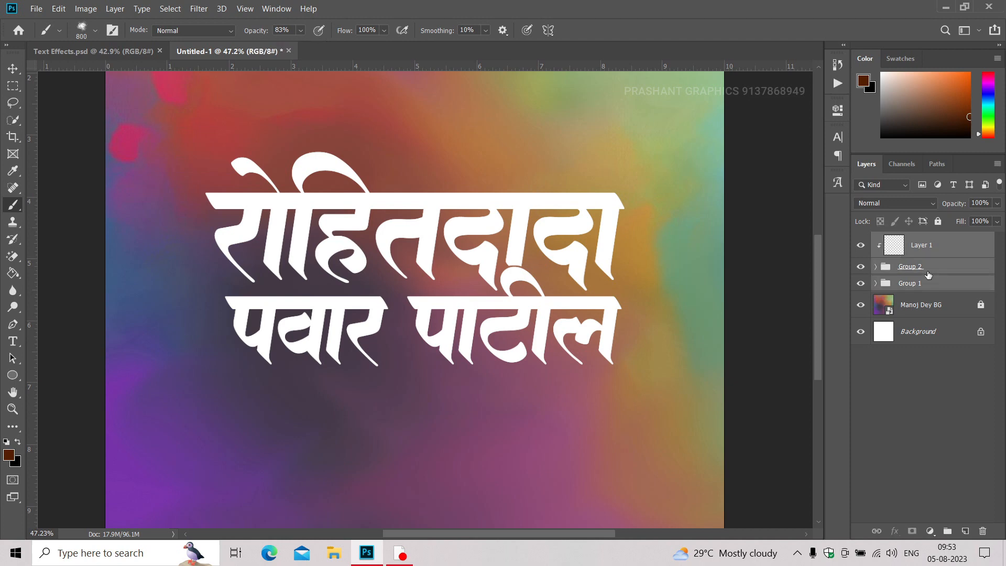
click(873, 205)
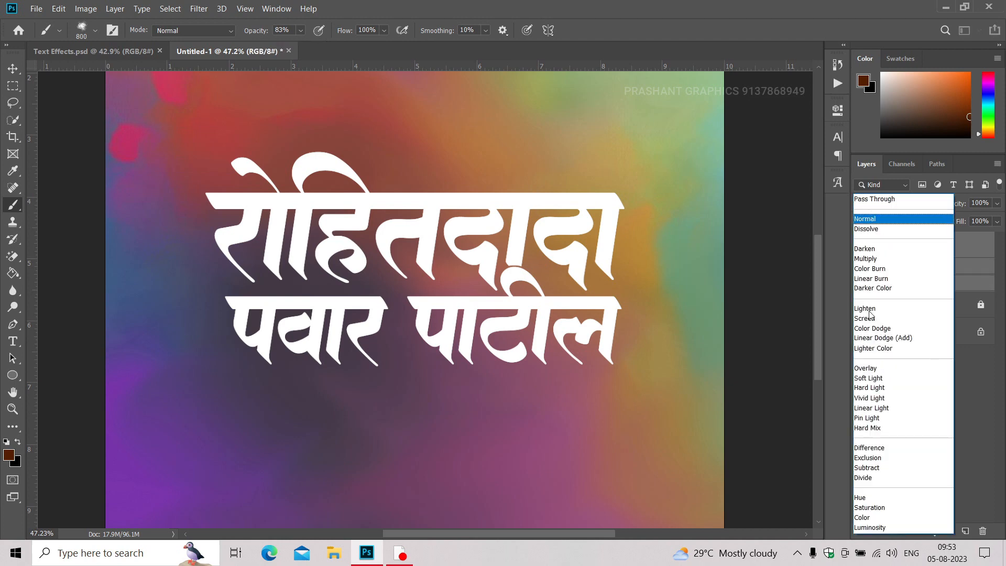
click(868, 388)
click(584, 371)
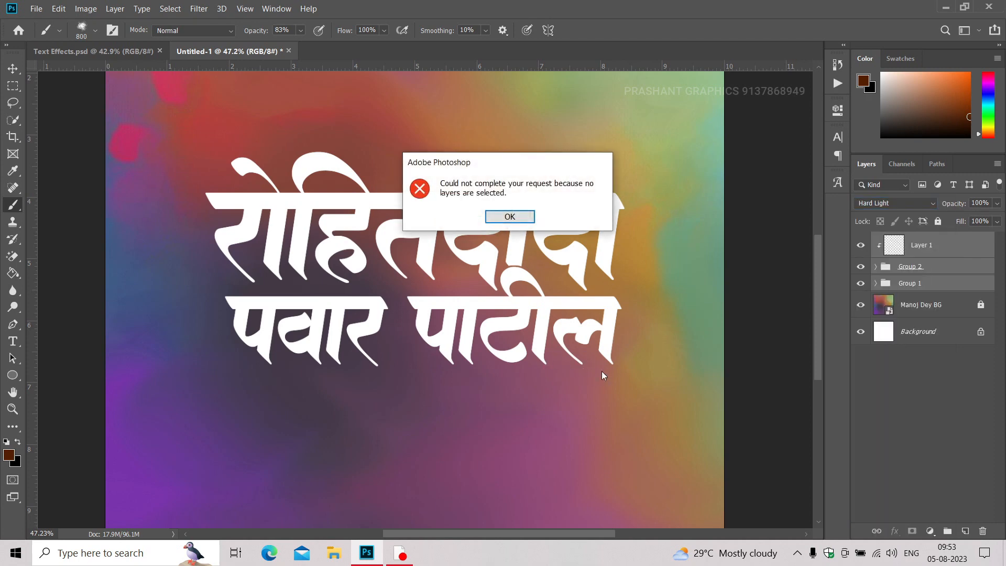
click(509, 216)
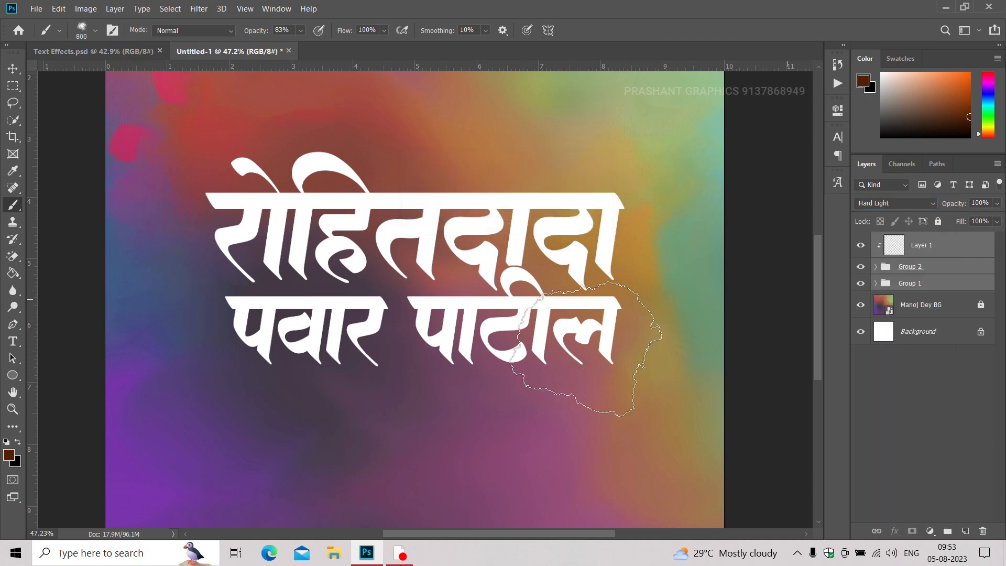
Brush textured colour over both name lines on the clipped layer, reducing the brush size down to 250 px.
click(629, 373)
click(509, 386)
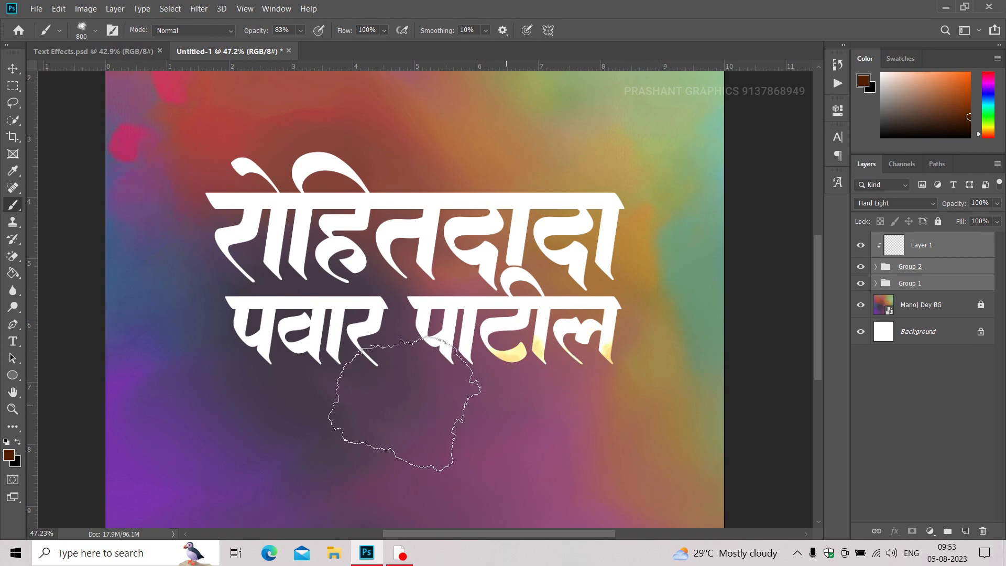
mouse_move(333, 397)
mouse_down()
mouse_move(149, 345)
mouse_move(170, 261)
mouse_move(203, 238)
mouse_move(143, 239)
mouse_move(248, 141)
mouse_move(297, 144)
mouse_move(203, 201)
mouse_move(368, 169)
mouse_move(459, 173)
mouse_move(538, 185)
mouse_move(553, 200)
mouse_move(505, 181)
mouse_move(575, 206)
mouse_move(618, 195)
mouse_move(677, 244)
mouse_move(621, 295)
mouse_move(552, 293)
mouse_move(537, 268)
mouse_move(403, 287)
mouse_move(402, 268)
mouse_move(311, 264)
mouse_move(254, 290)
mouse_move(283, 264)
mouse_move(272, 256)
mouse_move(283, 325)
mouse_move(369, 338)
mouse_up()
key(bracketleft)
key(bracketleft)
click(426, 291)
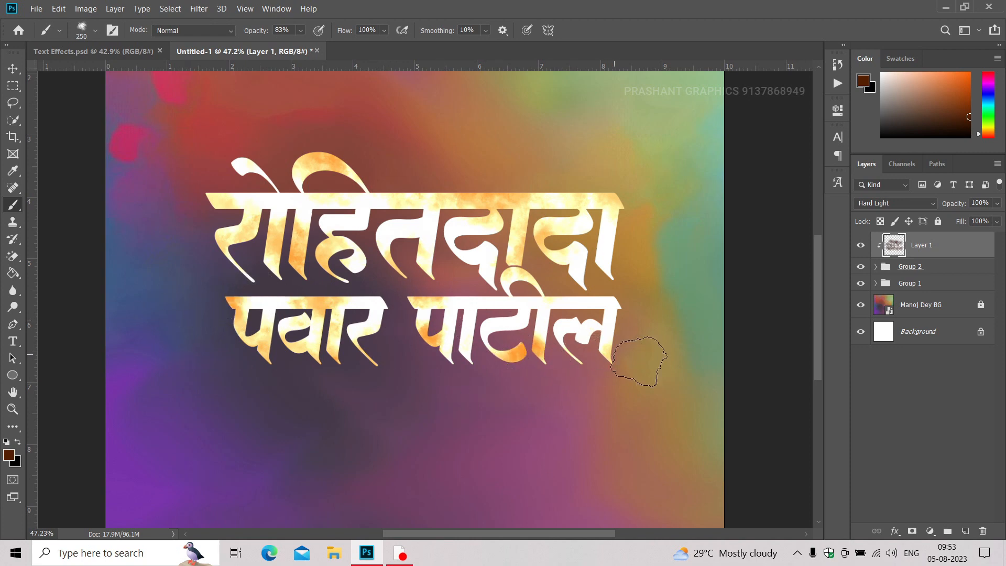
Add more textured brush patches to the ends and pale areas of the letters, using 250 px and 400 px brush sizes.
drag(638, 362, 618, 299)
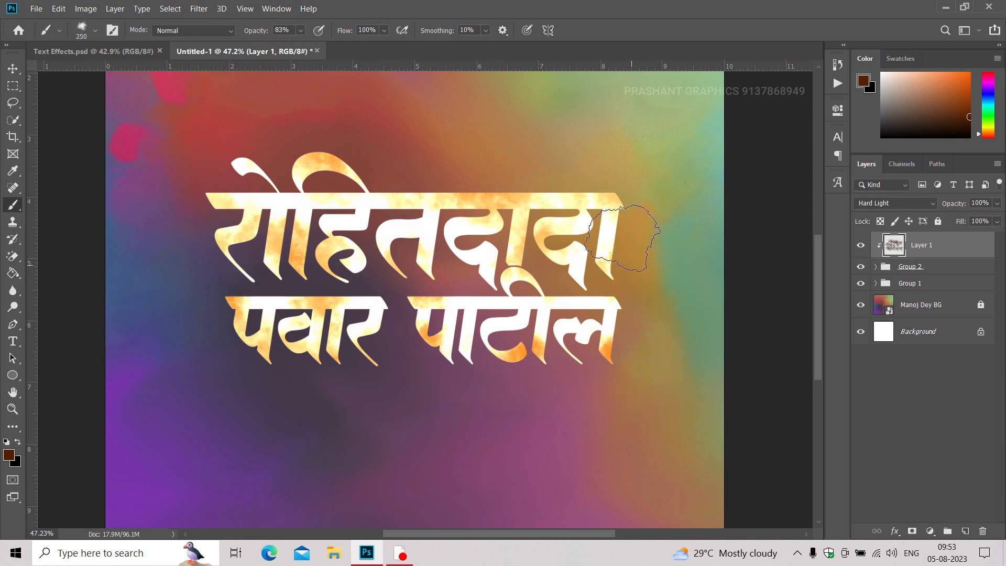
key(bracketright)
key(bracketright)
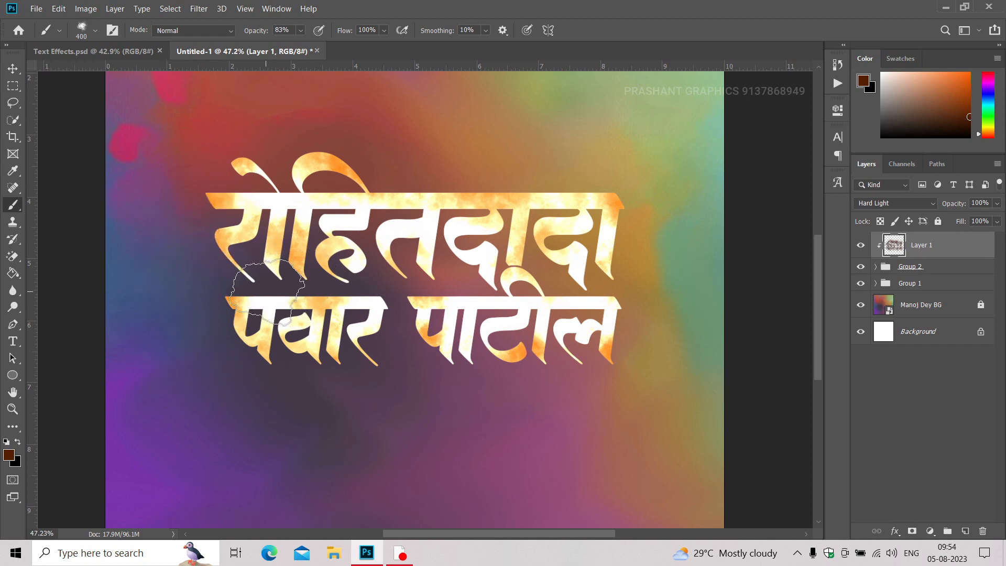
key(bracketleft)
key(bracketleft)
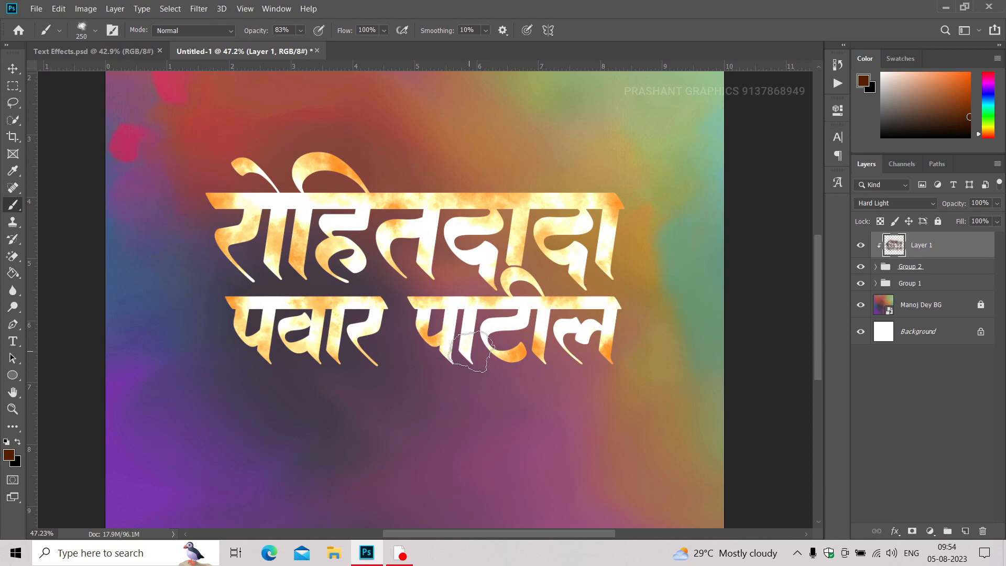
scroll(419, 328, down, 1)
drag(421, 332, 364, 337)
key(v)
Apply a Gaussian Blur with a 20.8-pixel radius to the brushed texture layer clipped to the lettering.
scroll(370, 225, up, 3)
scroll(370, 225, up, 3)
scroll(370, 226, down, 3)
scroll(396, 329, up, 1)
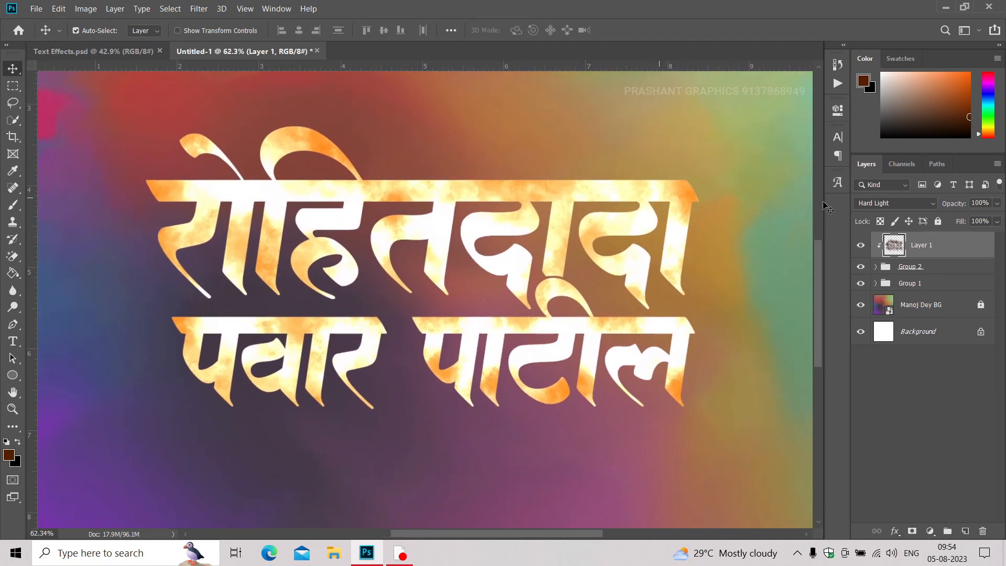
click(194, 12)
mouse_move(212, 148)
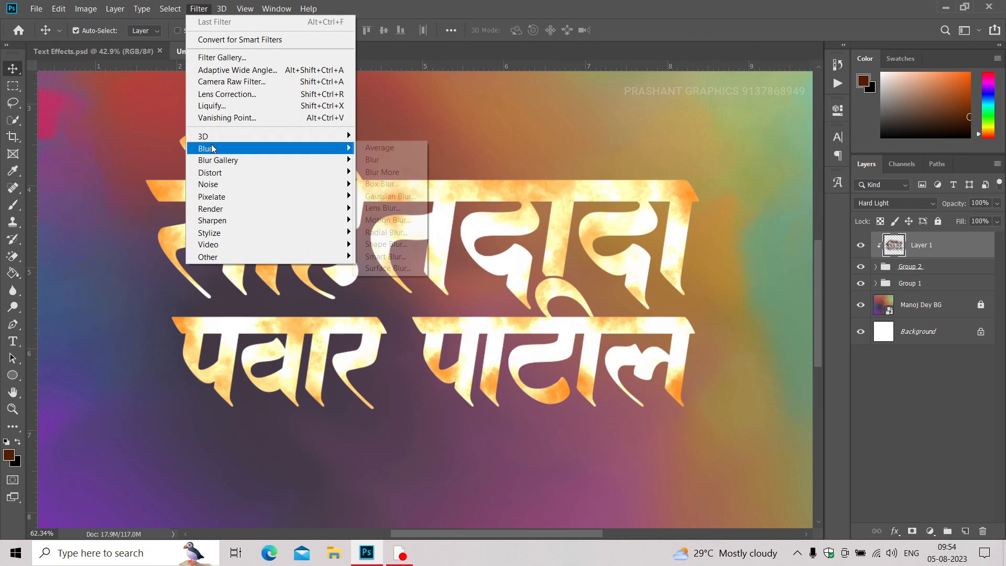
click(391, 196)
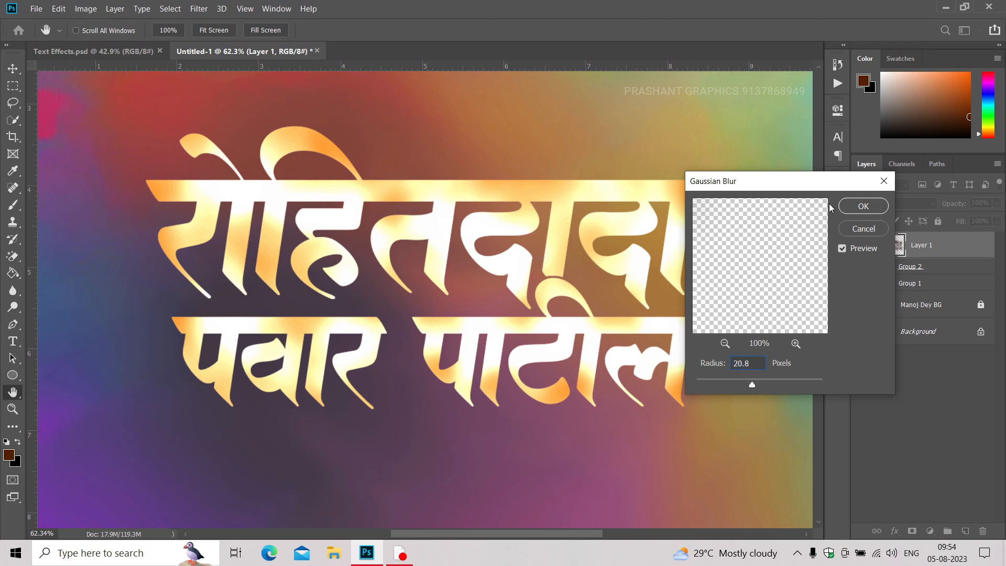
click(862, 206)
Add a white Inner Shadow to Group 2 using Linear Dodge (Add), 100% opacity, 90° angle, 5 px distance and 19 px size.
scroll(501, 246, up, 3)
scroll(498, 244, down, 2)
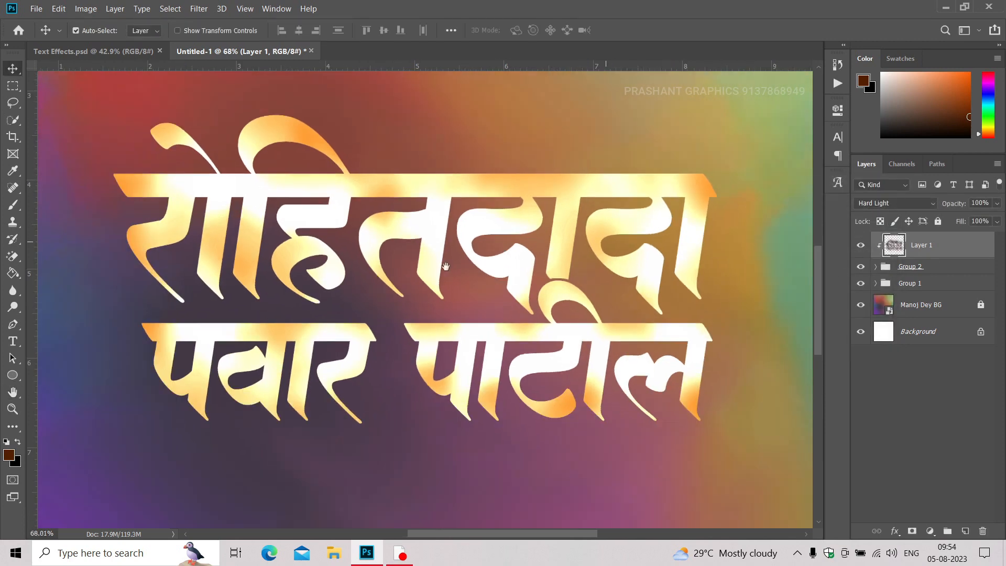
mouse_move(341, 299)
mouse_down()
mouse_move(363, 294)
mouse_move(356, 300)
mouse_up()
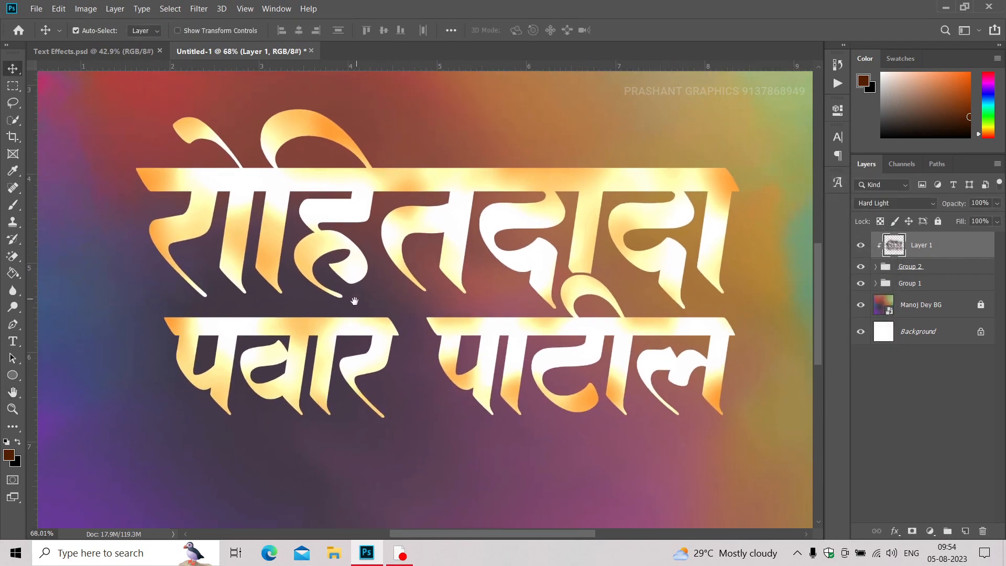
click(915, 268)
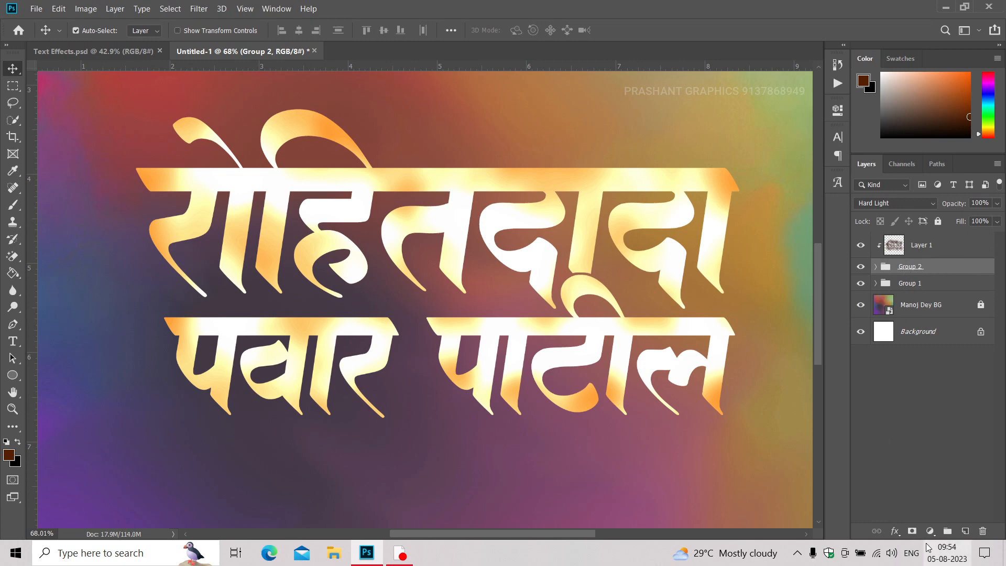
click(895, 531)
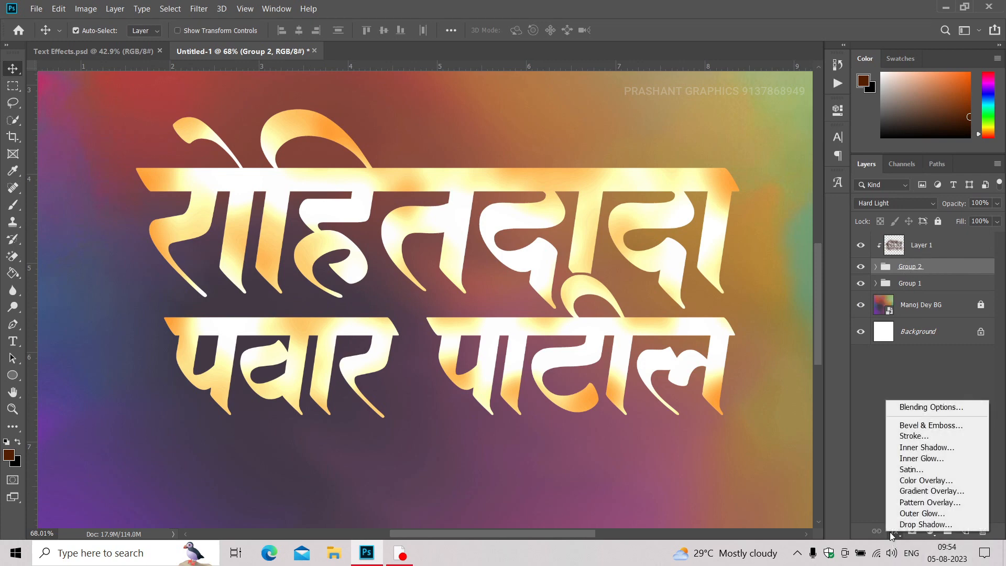
click(910, 447)
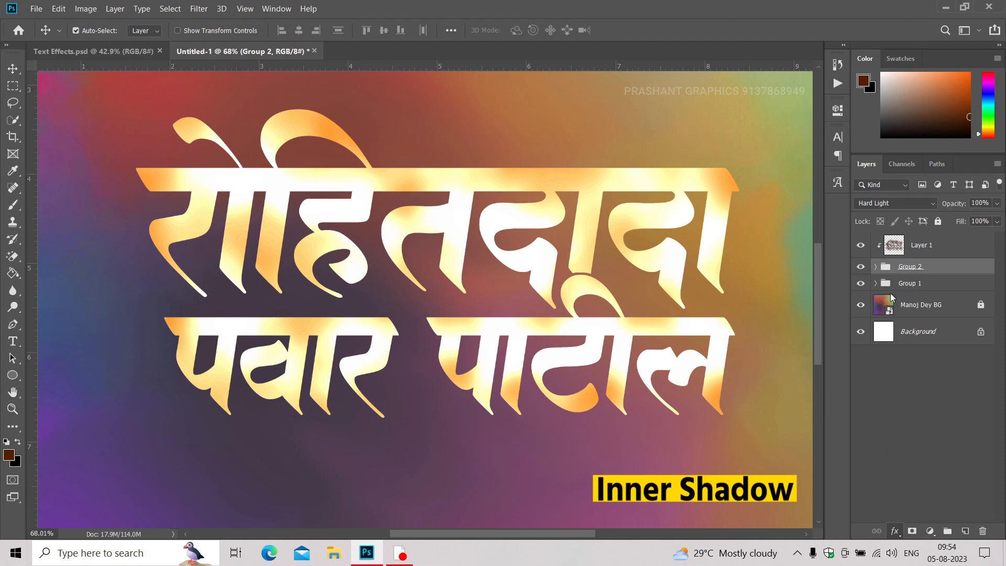
drag(683, 115, 723, 115)
click(844, 219)
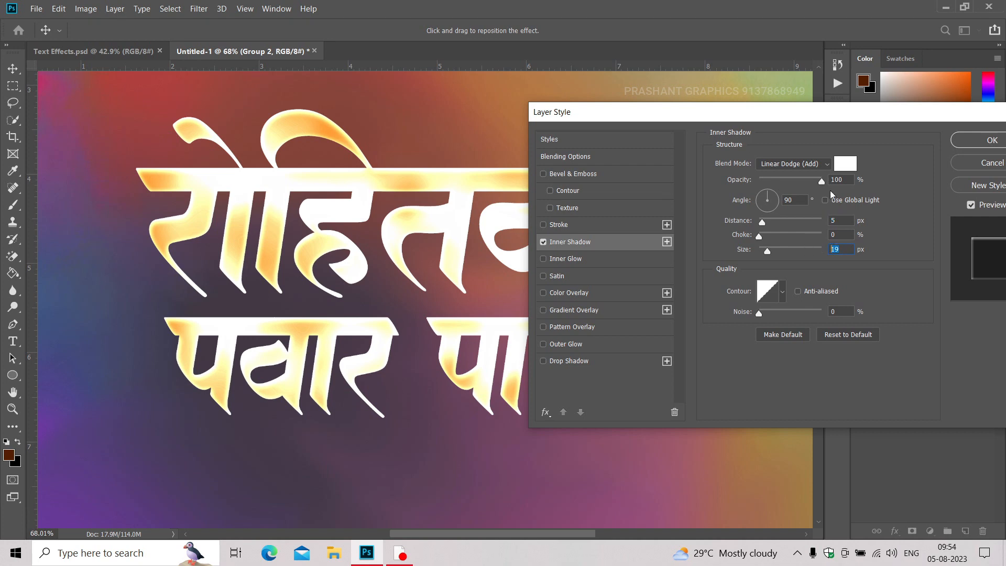
drag(789, 181, 822, 180)
key(Return)
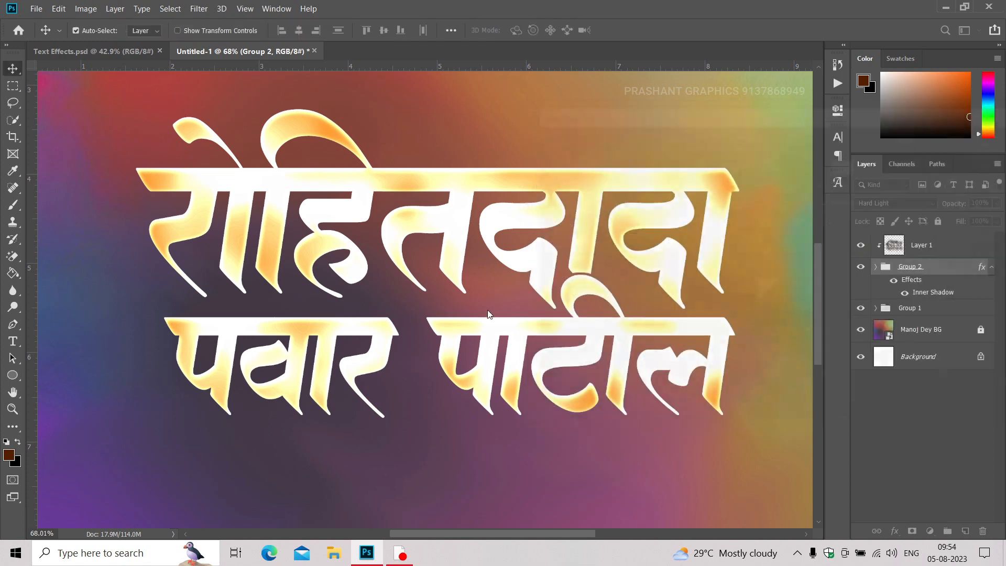
Add a black Multiply Drop Shadow to Group 1 with 23% opacity, 97° angle, 16 px distance and 12 px size.
click(924, 312)
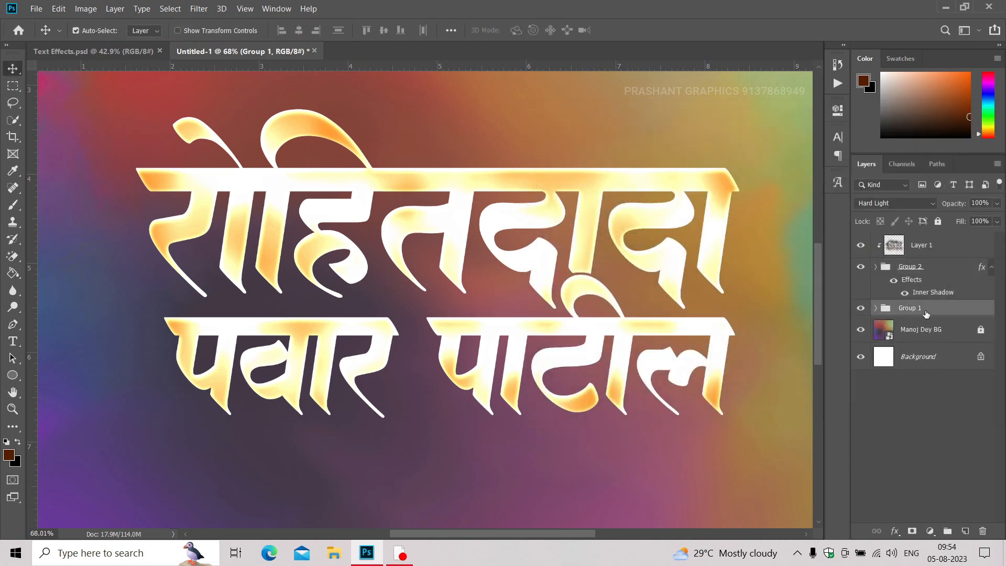
click(895, 531)
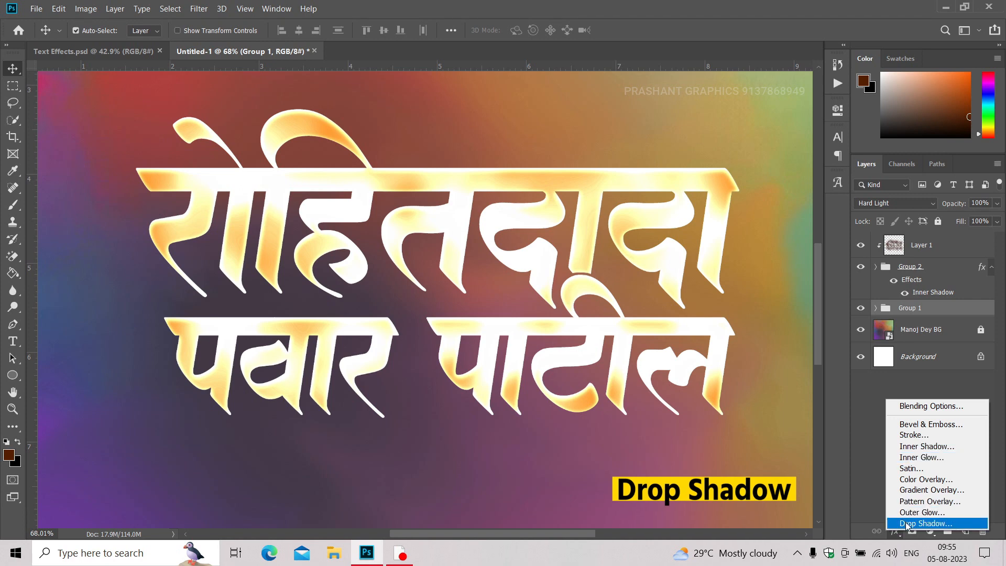
click(906, 523)
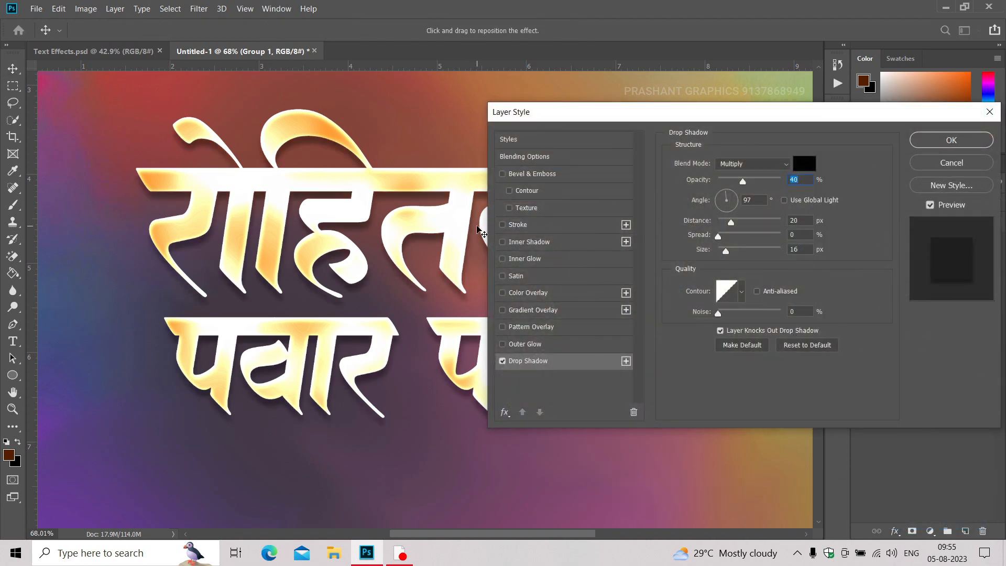
scroll(478, 227, down, 1)
drag(551, 121, 565, 118)
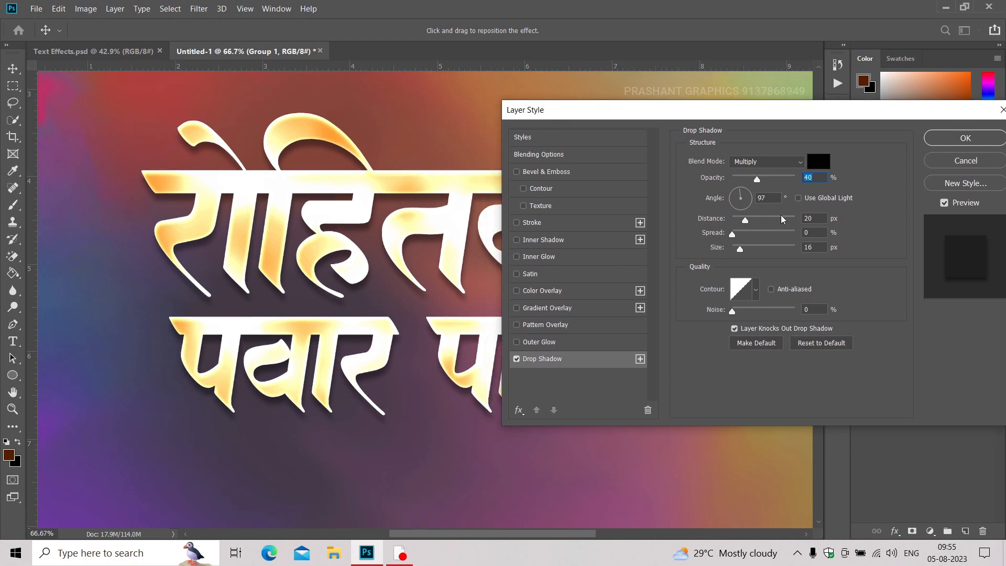
drag(749, 181, 746, 181)
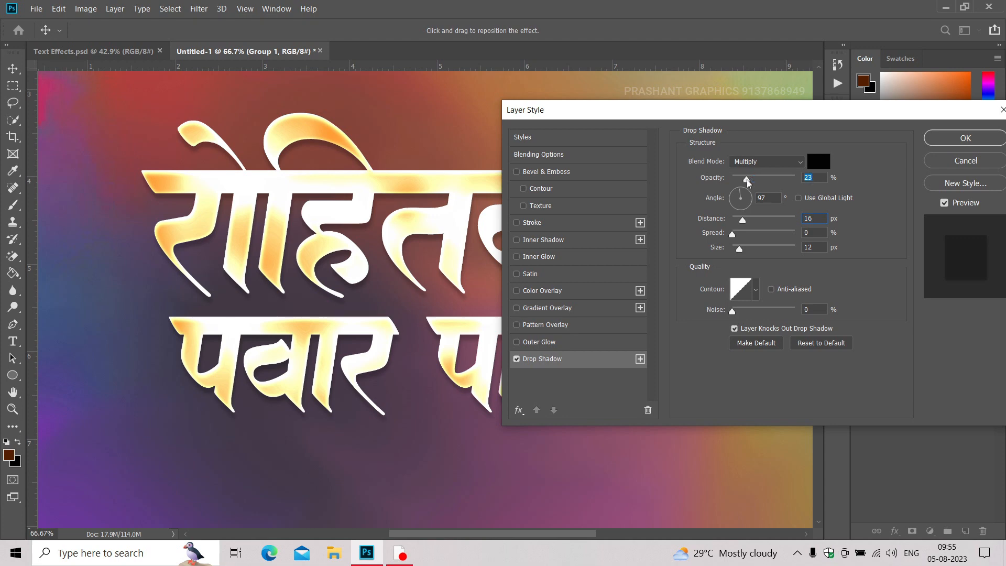
key(Return)
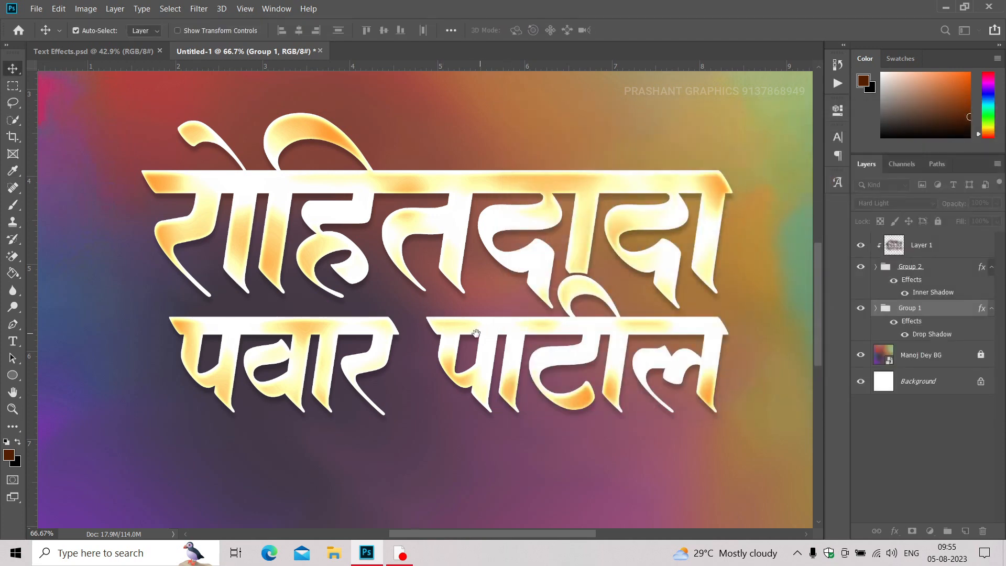
Duplicate Group 1 and scale the original lower group up to 102.38% around its centre.
drag(469, 329, 461, 332)
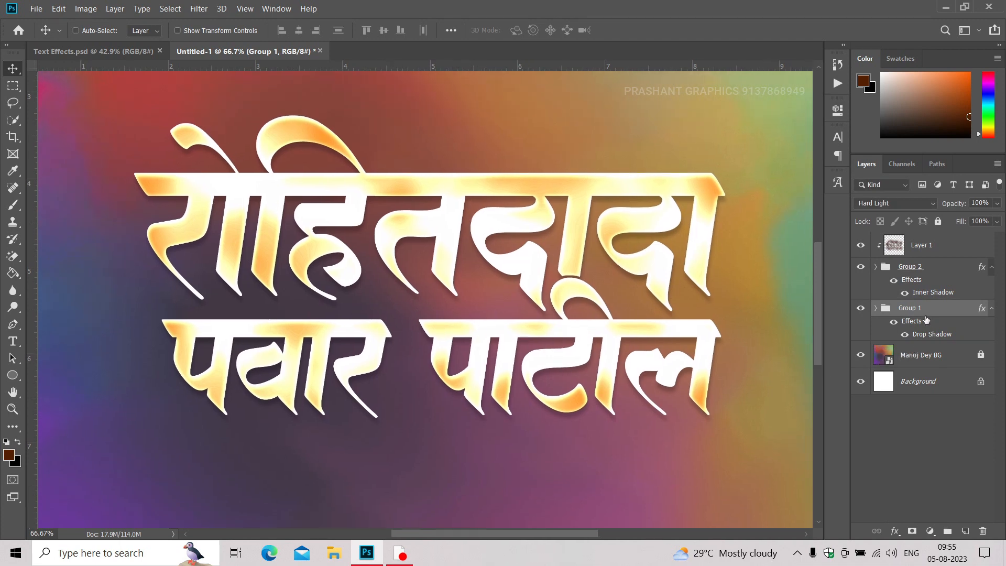
key(ctrl+j)
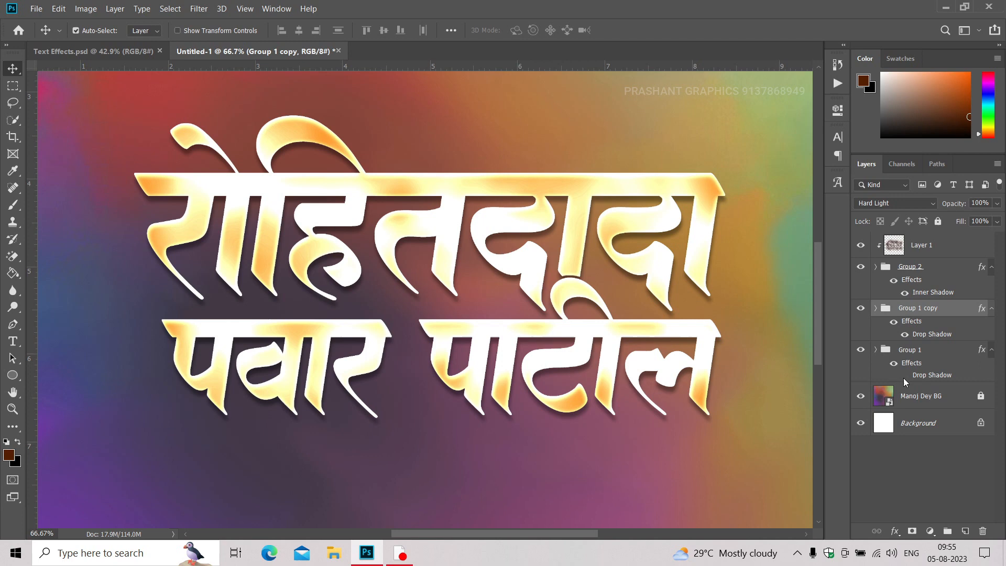
click(927, 357)
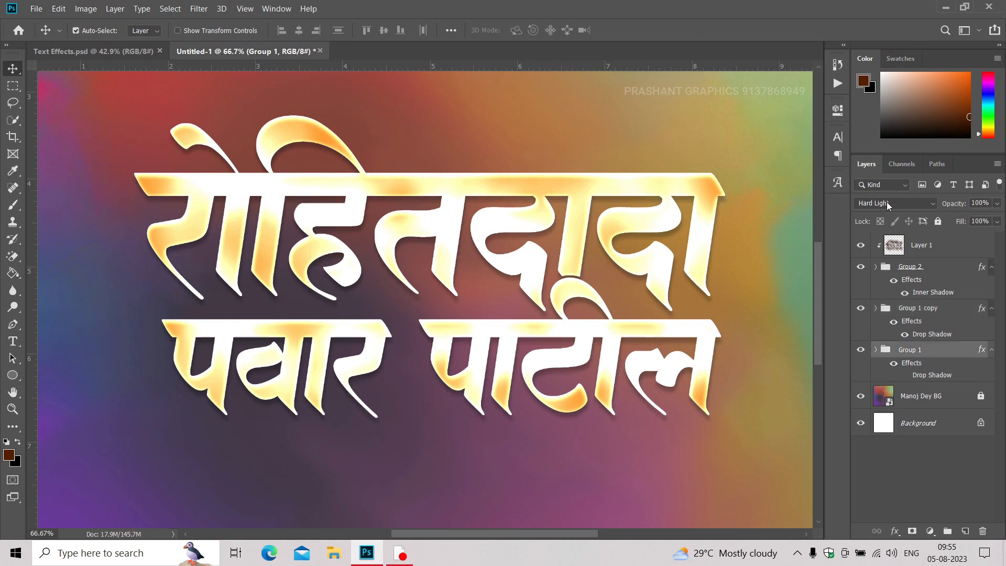
scroll(515, 293, down, 4)
key(ctrl+t)
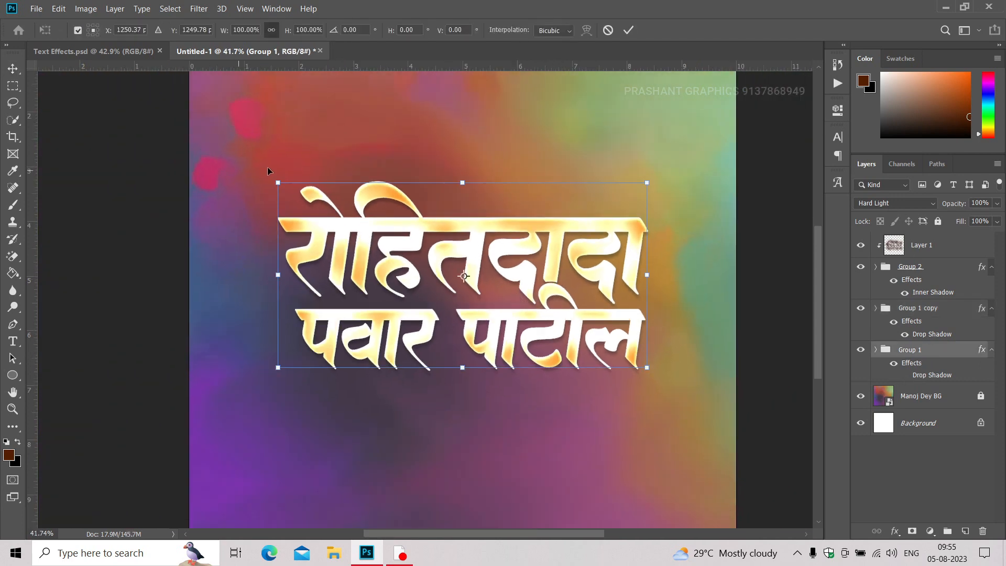
drag(279, 182, 274, 180)
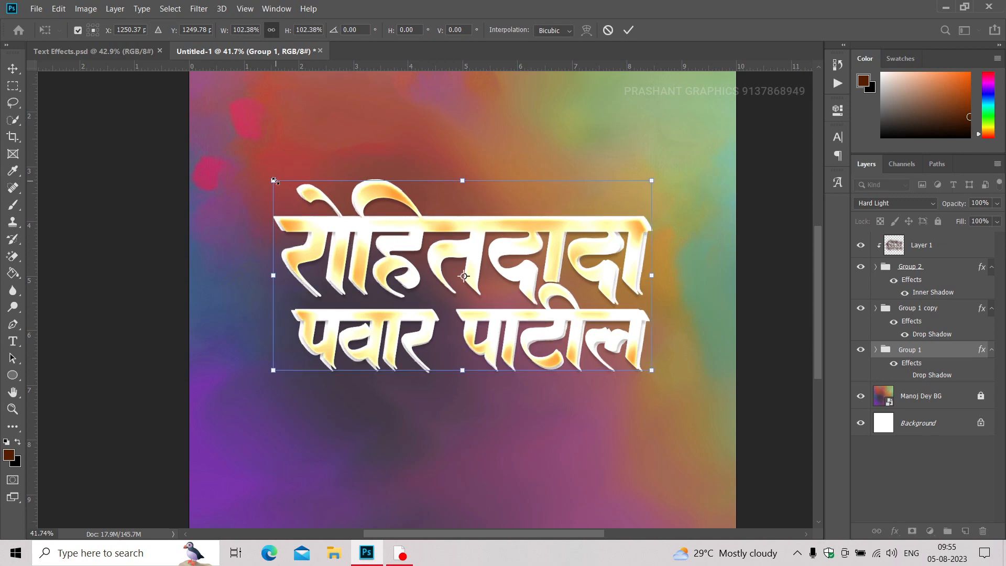
key(Return)
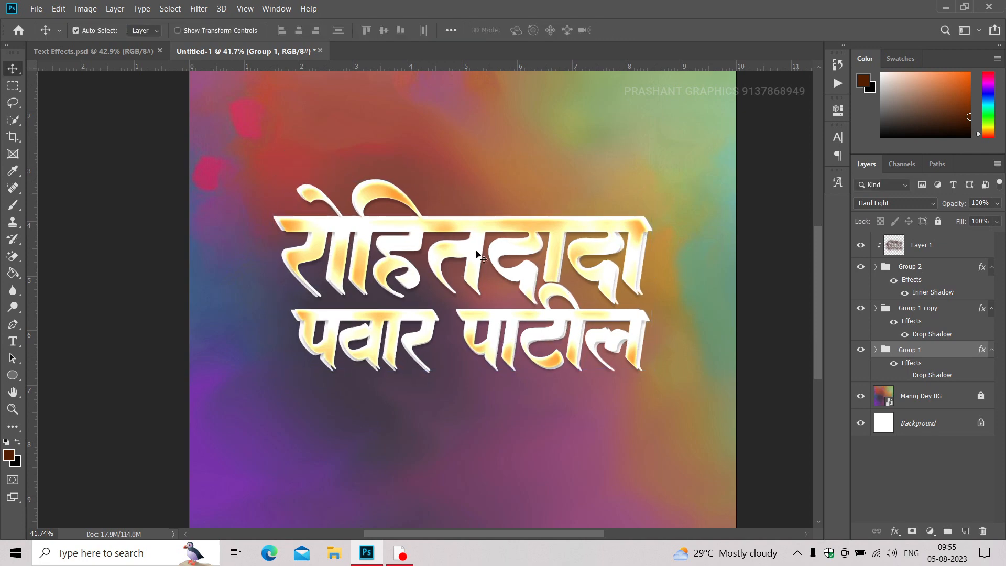
Set the enlarged Group 1's blend mode to Soft Light and deselect it.
scroll(478, 256, up, 3)
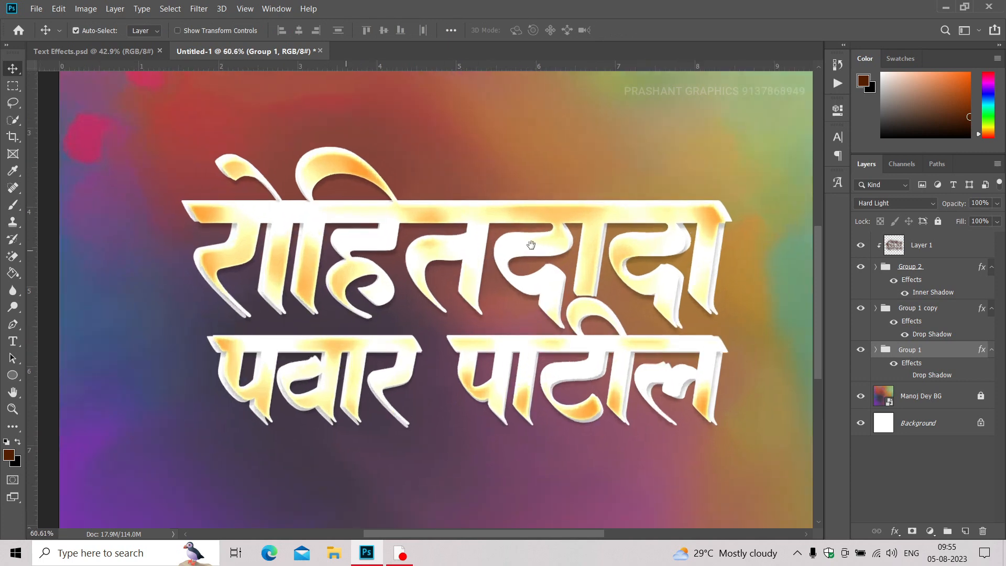
click(894, 203)
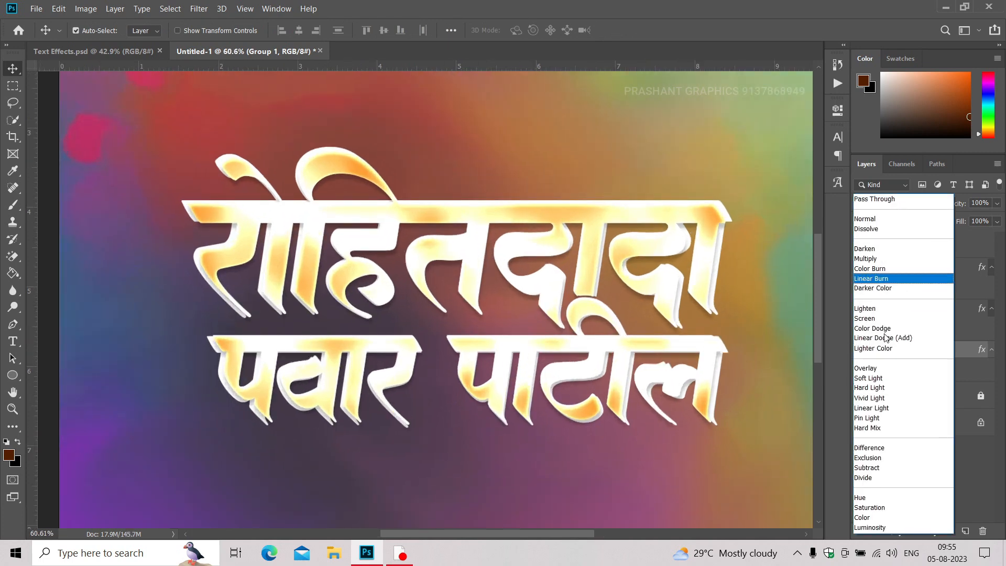
click(870, 379)
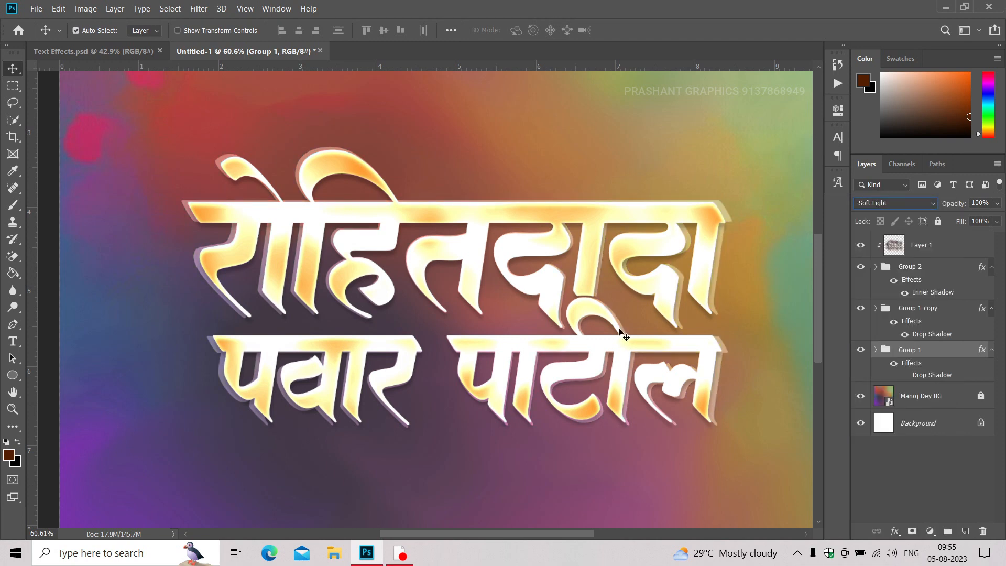
click(59, 274)
Hide Group 1 and add a new empty layer directly above the multicolour background image layer.
scroll(449, 275, down, 4)
drag(450, 276, 454, 269)
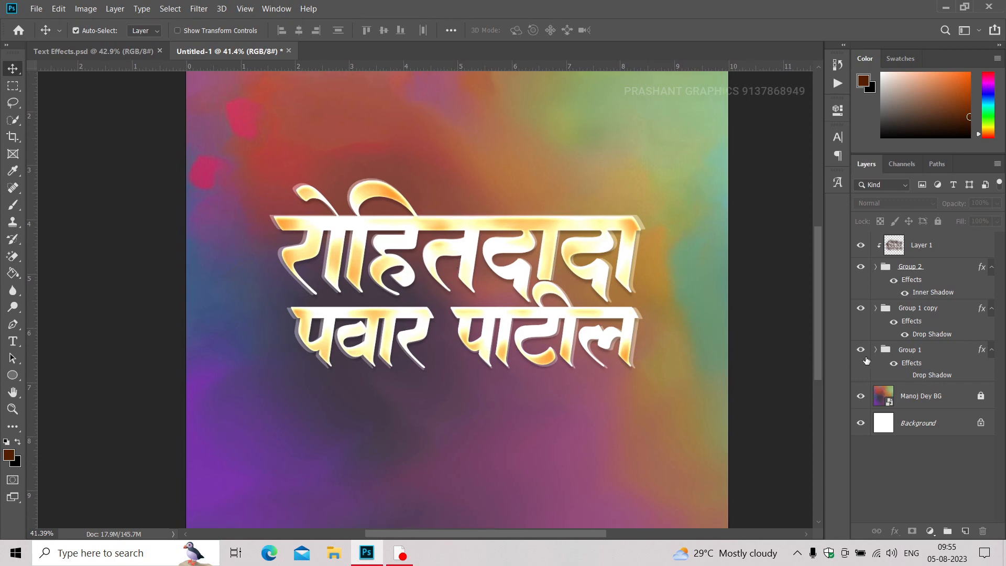
click(902, 397)
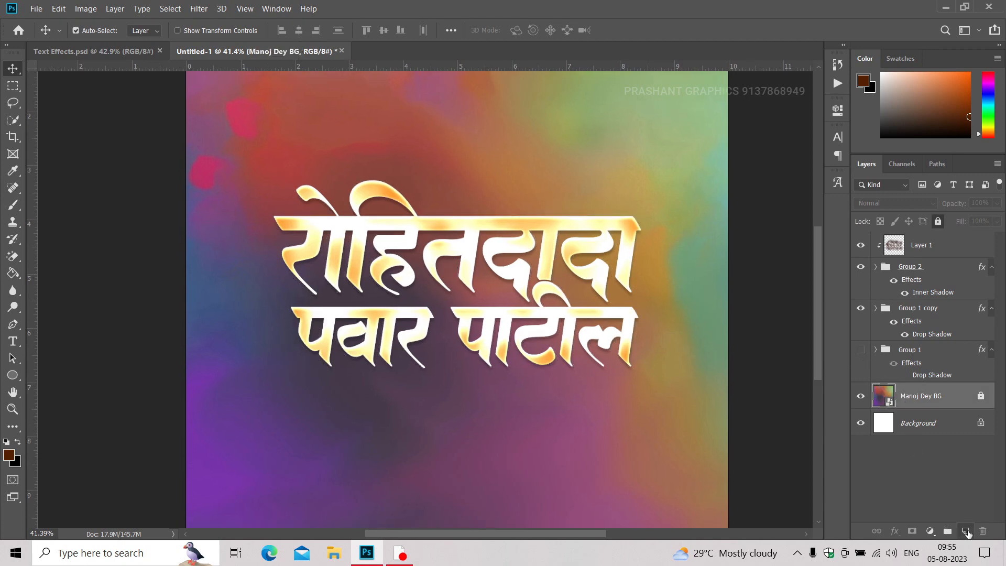
click(966, 532)
Switch to the Brush tool and set the foreground colour to bright red.
key(b)
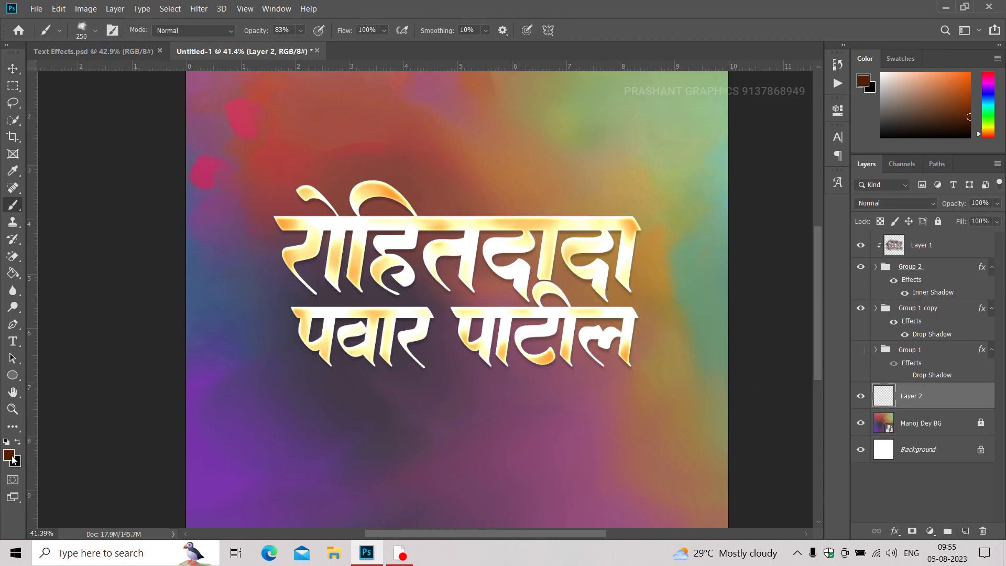
click(9, 455)
drag(839, 208, 840, 188)
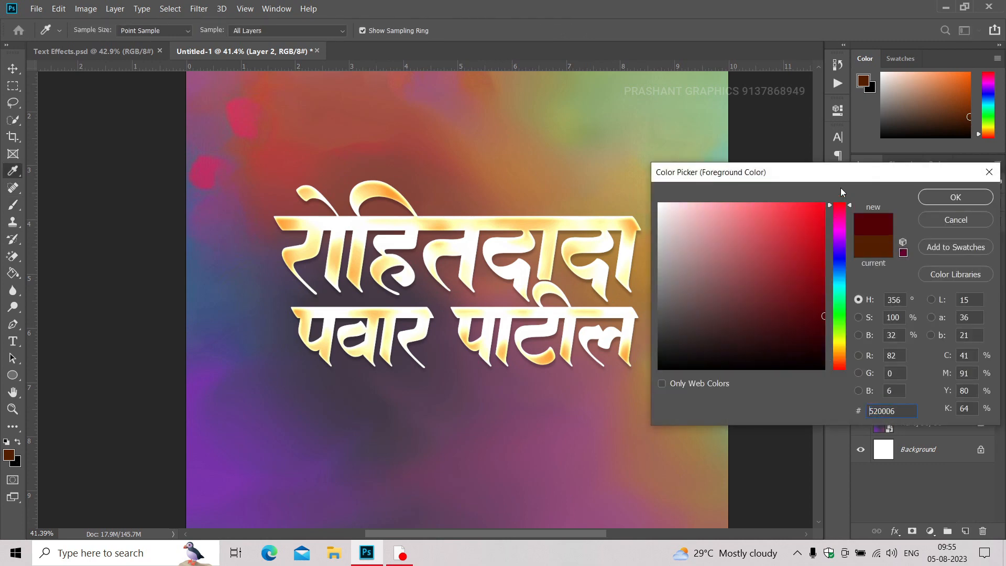
drag(810, 239, 820, 227)
click(955, 197)
Set the new empty layer's blend mode to Soft Light and keep that layer selected.
key(v)
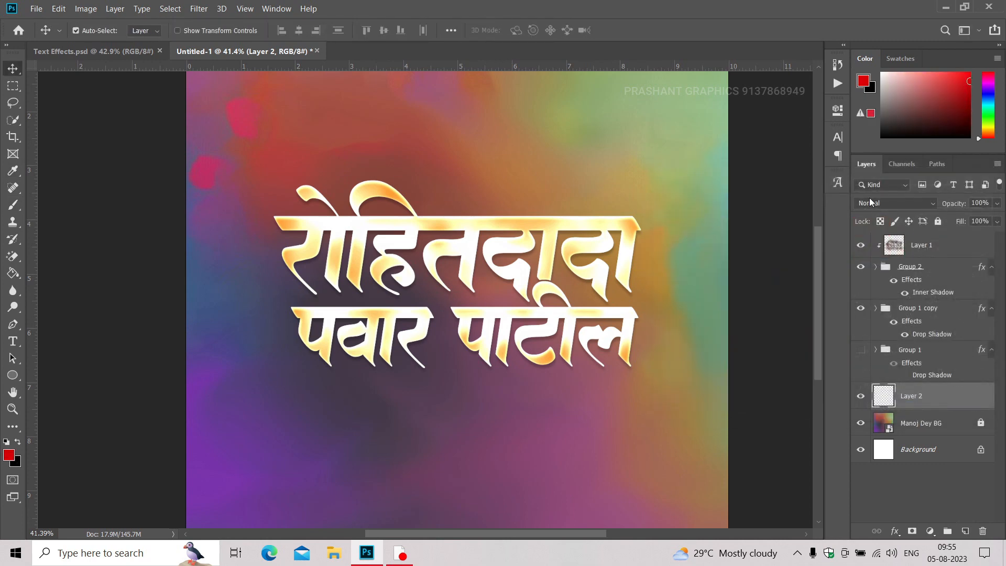
click(865, 204)
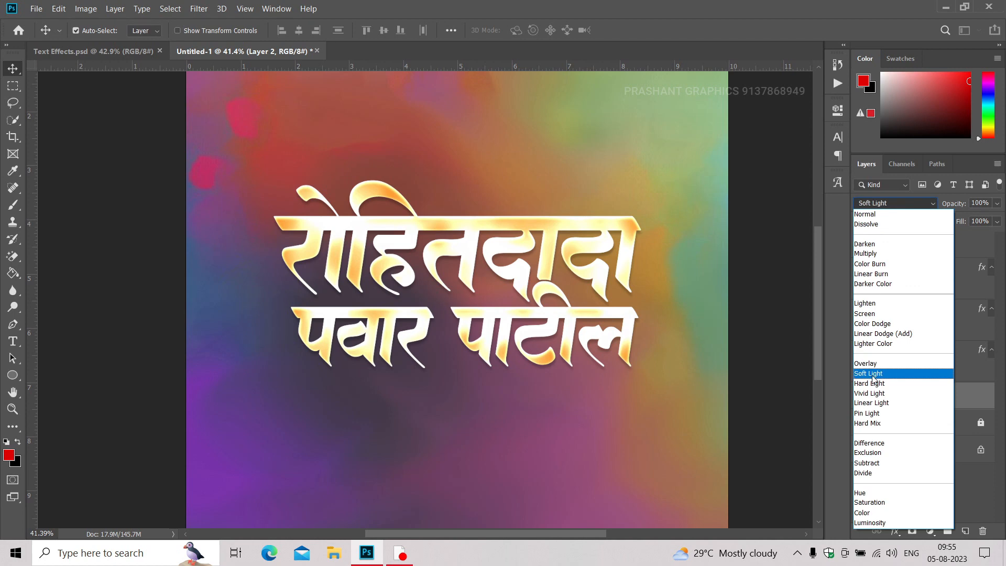
click(873, 375)
click(678, 257)
click(914, 403)
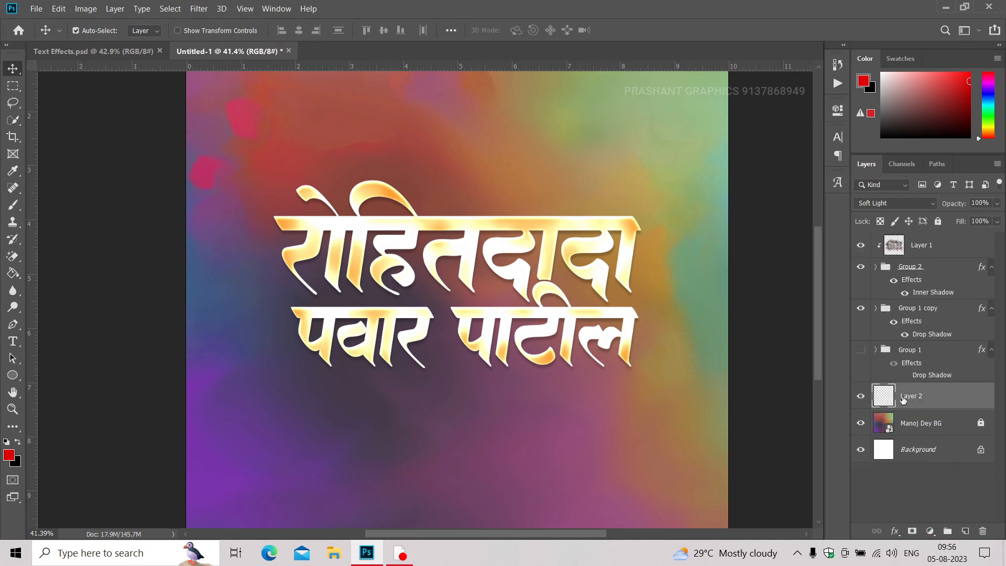
Brush bright red on Layer 2 around and behind both lines of lettering, enlarging the brush up to 1000 px.
key(b)
key(bracketright)
key(bracketright)
key(bracketright)
key(bracketright)
key(bracketright)
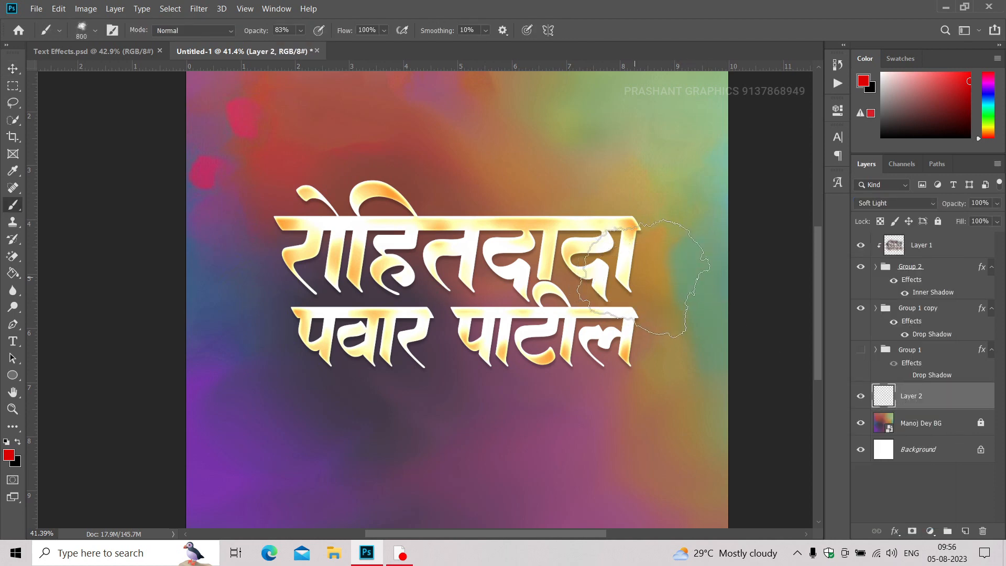
click(659, 260)
click(574, 236)
click(504, 215)
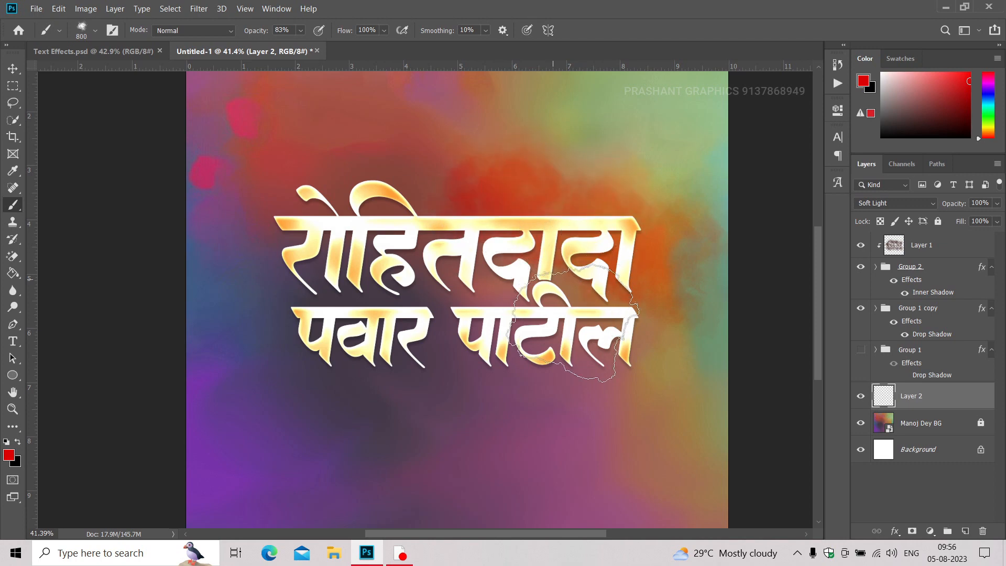
click(418, 322)
scroll(334, 346, down, 2)
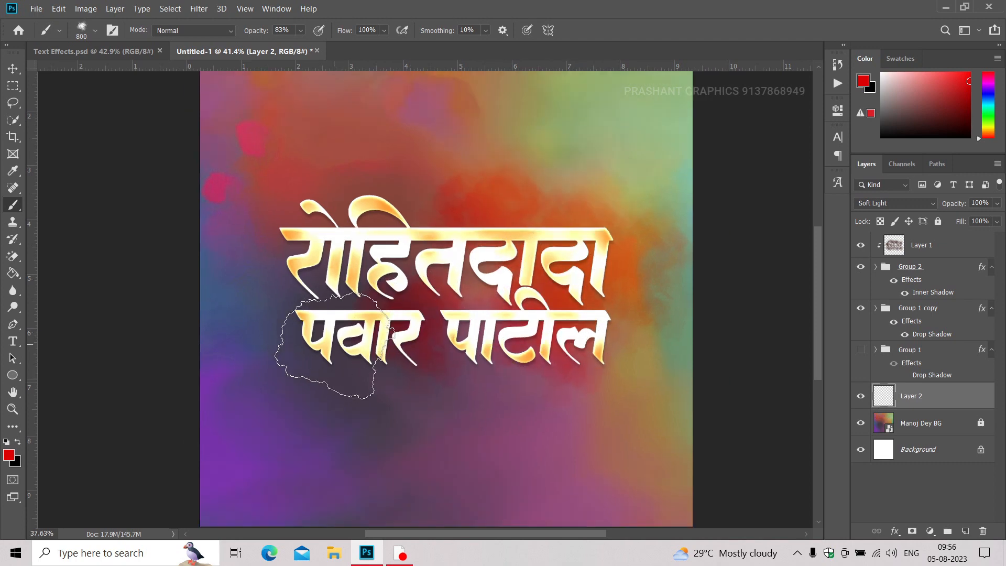
key(bracketright)
click(464, 346)
click(340, 341)
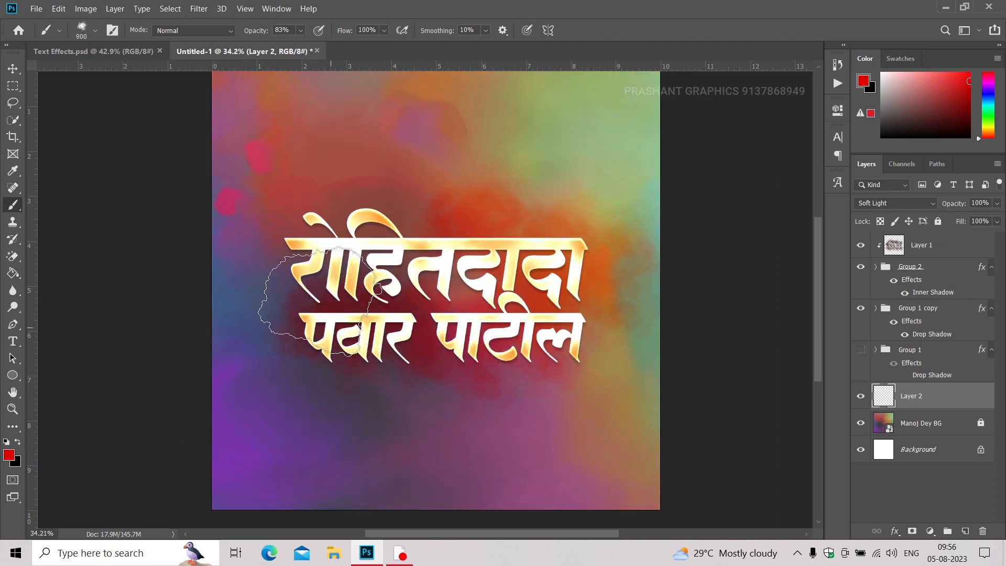
click(323, 234)
click(404, 184)
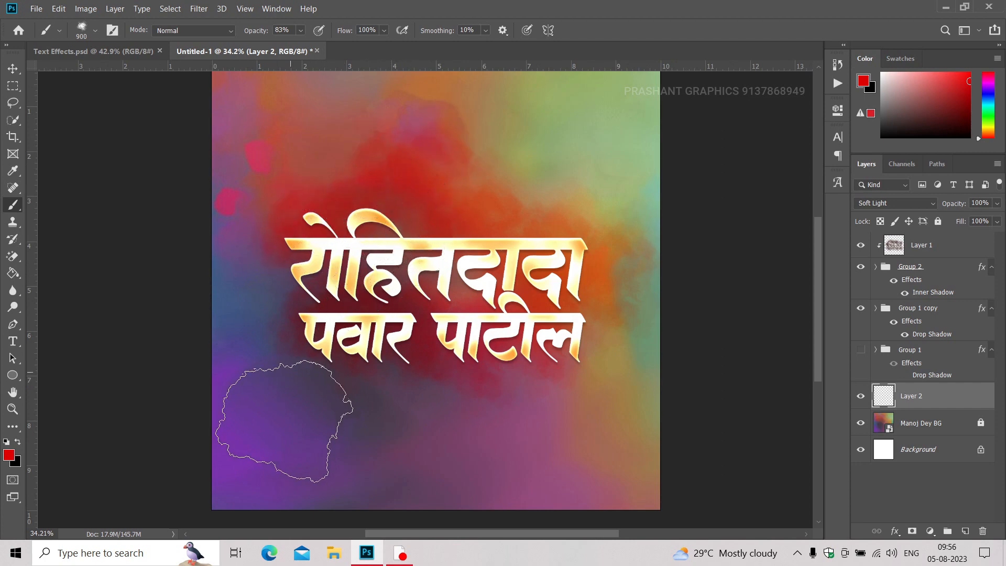
click(253, 297)
click(537, 187)
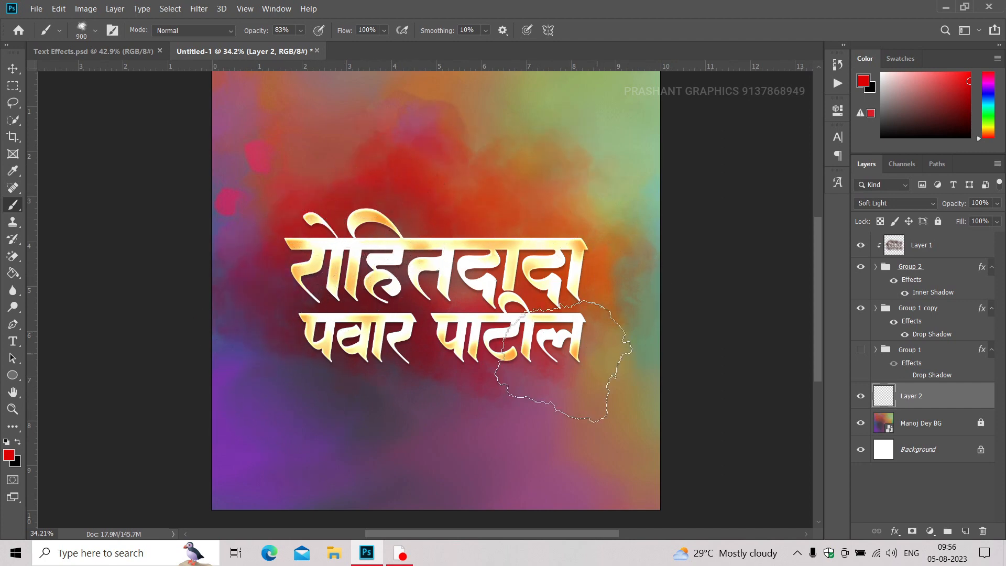
click(560, 362)
Sample dark purple 483b59 and light green 97bd84 from the background and brush each onto Layer 2 around its matching area.
click(10, 457)
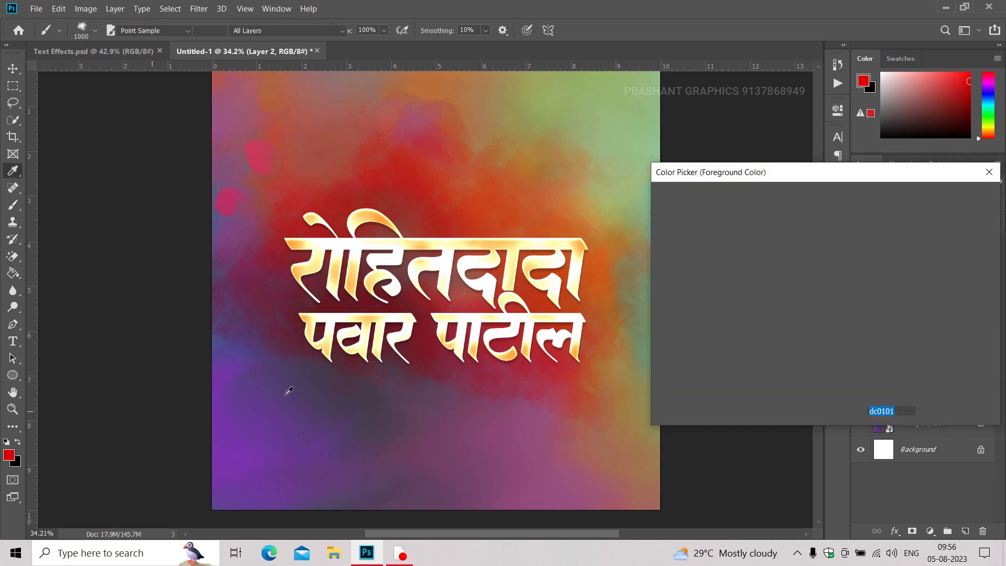
click(310, 387)
key(Return)
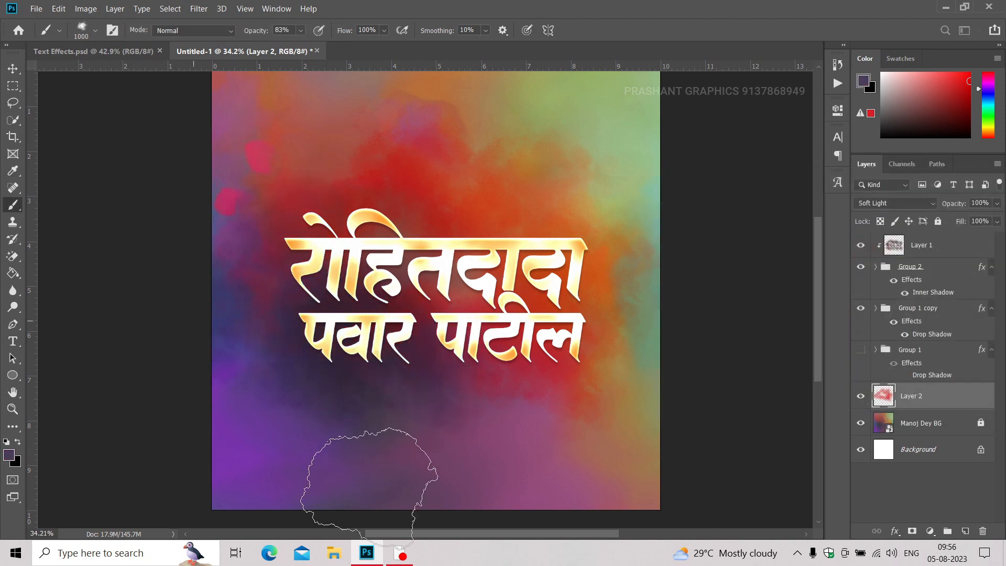
click(10, 458)
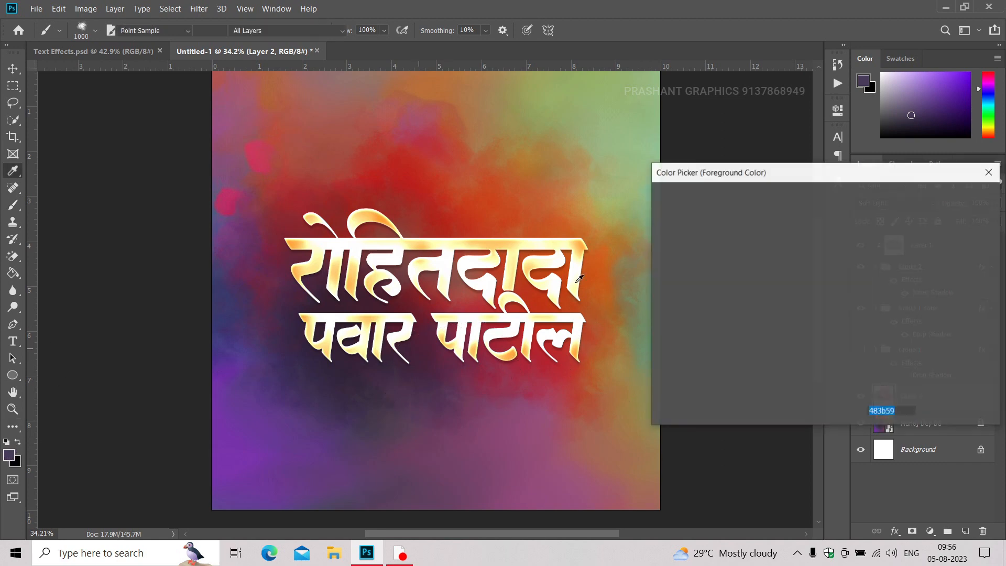
click(646, 153)
key(Return)
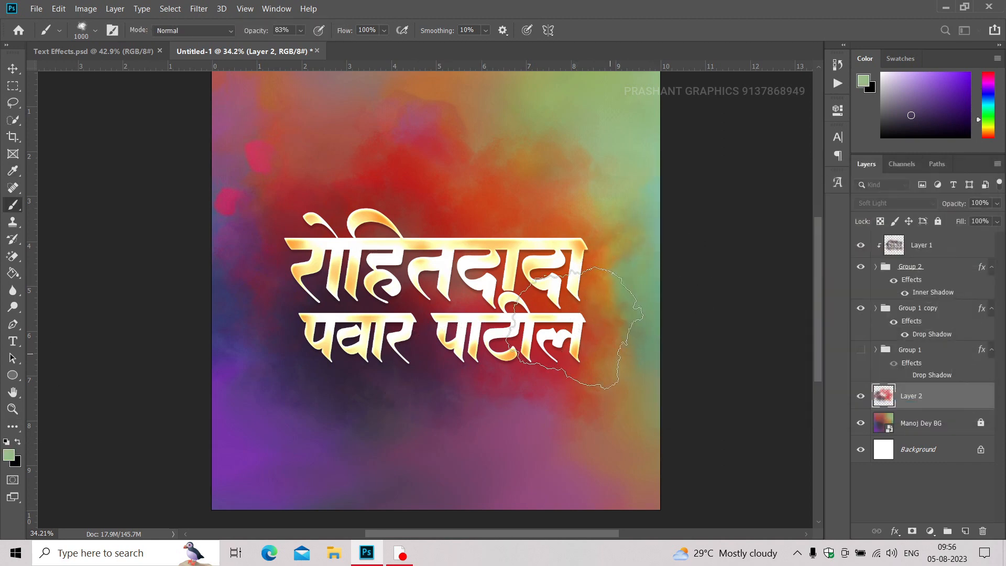
Sample orange beside the upper text line and red above it, brushing both colours onto Layer 2 around the lettering.
click(9, 455)
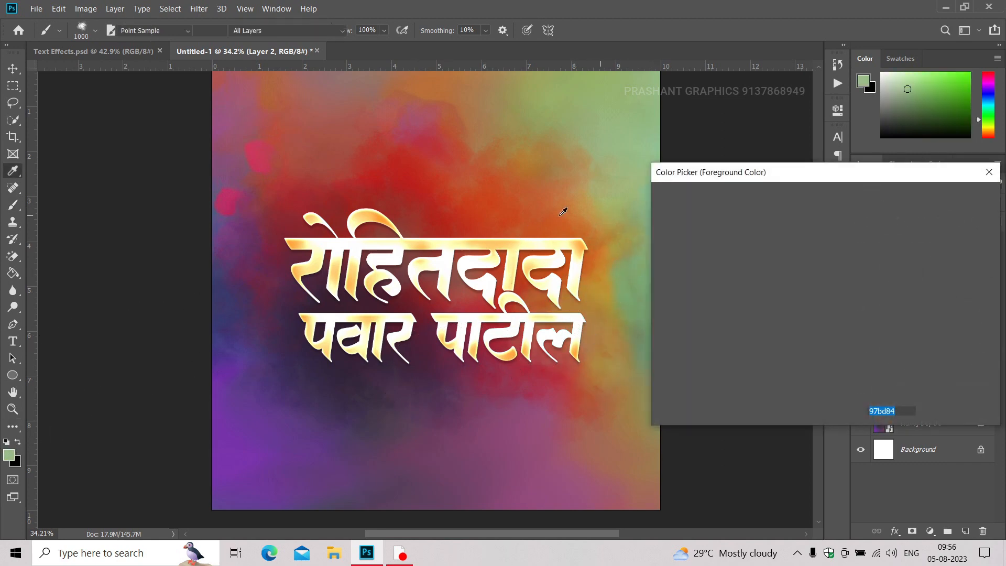
click(606, 265)
key(Return)
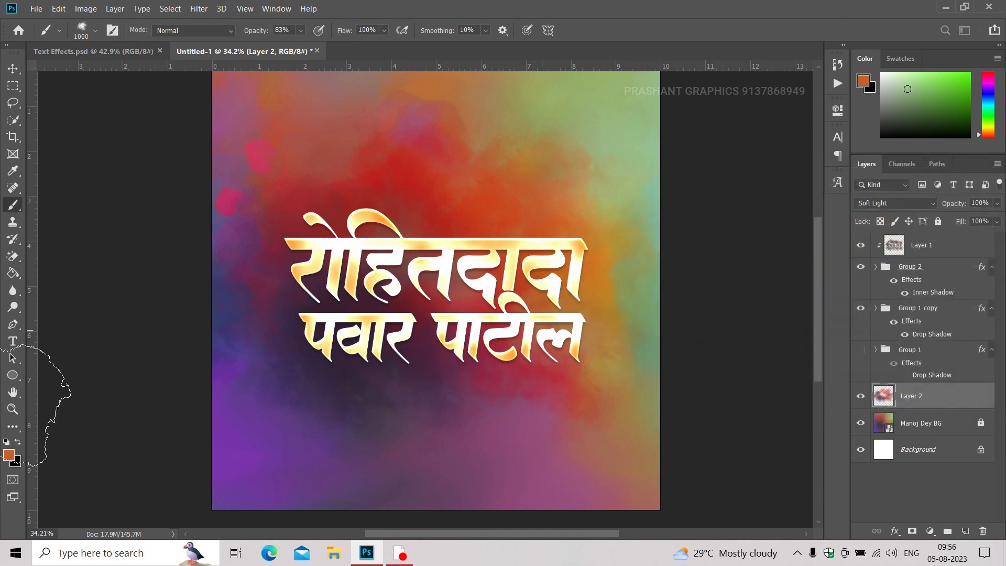
click(9, 455)
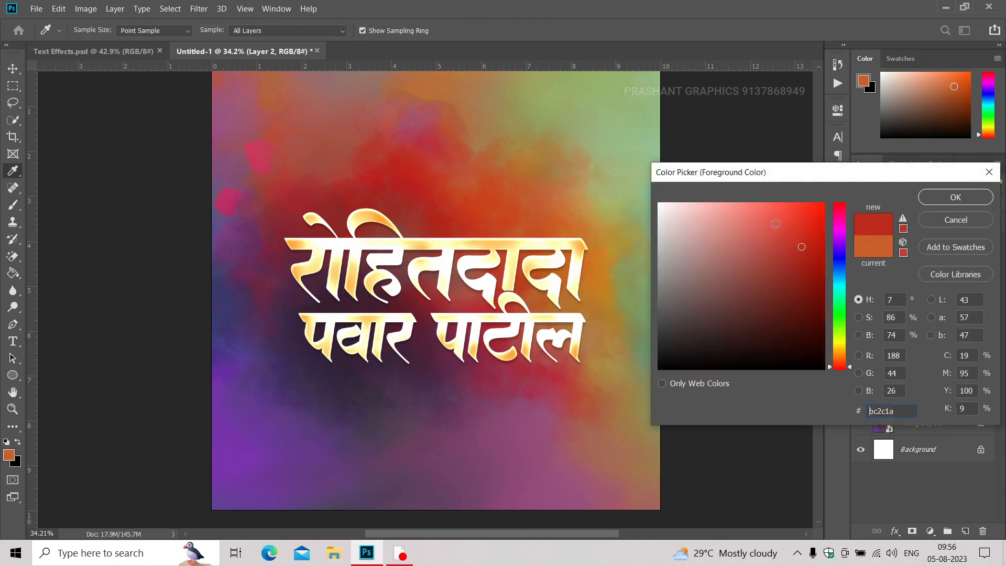
click(447, 201)
key(Return)
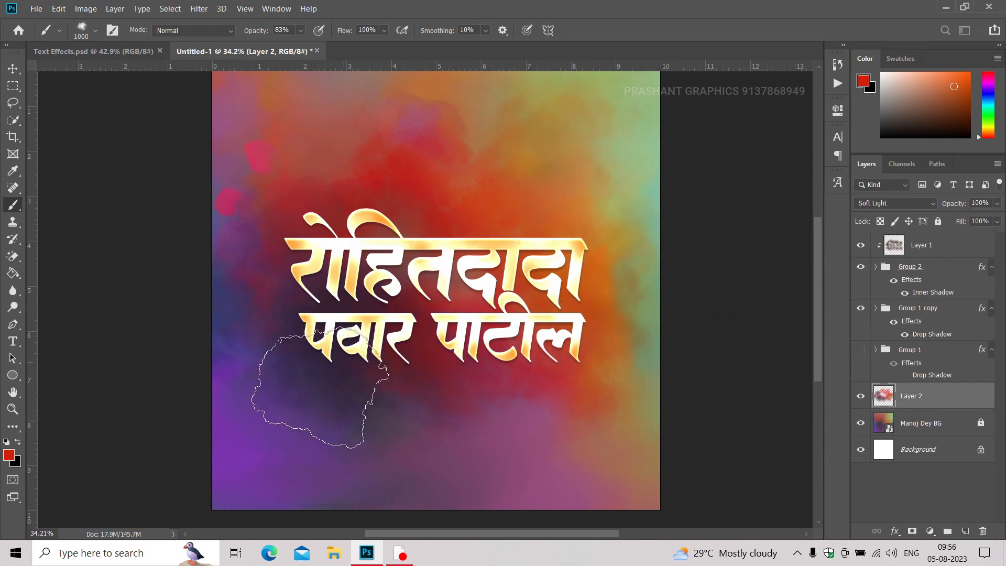
Switch to the Move tool and reduce the opacity of the painted Layer 2 to about 79%.
key(v)
scroll(483, 266, up, 2)
scroll(482, 266, up, 2)
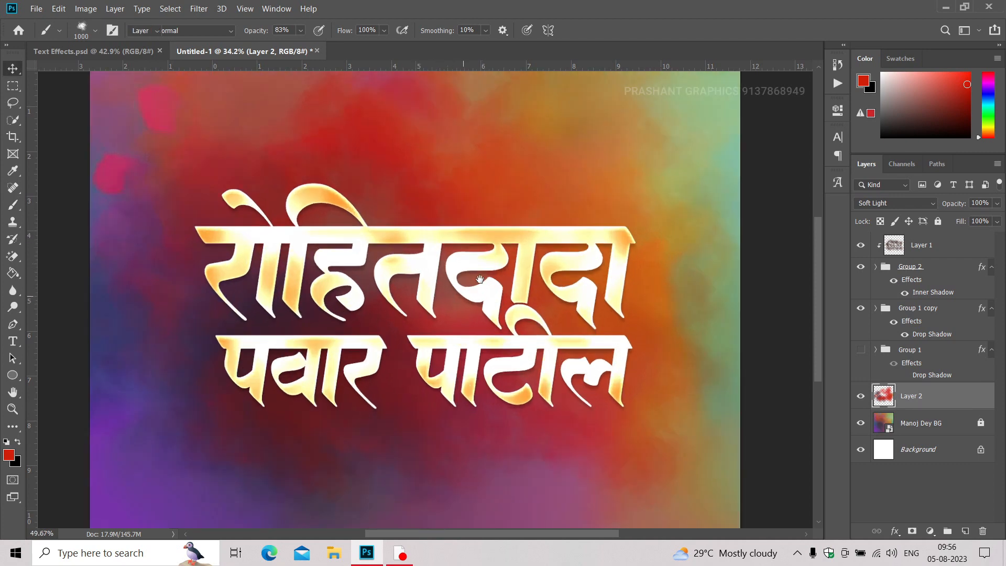
click(997, 205)
drag(980, 215, 979, 215)
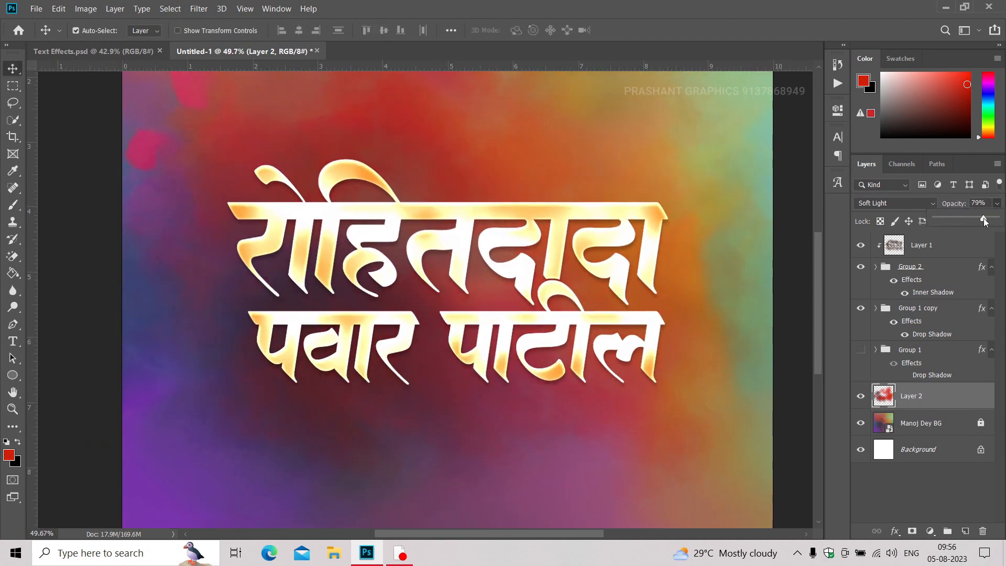
Make Group 1 visible again, compare other blend modes and set it to Soft Light.
click(858, 350)
click(917, 350)
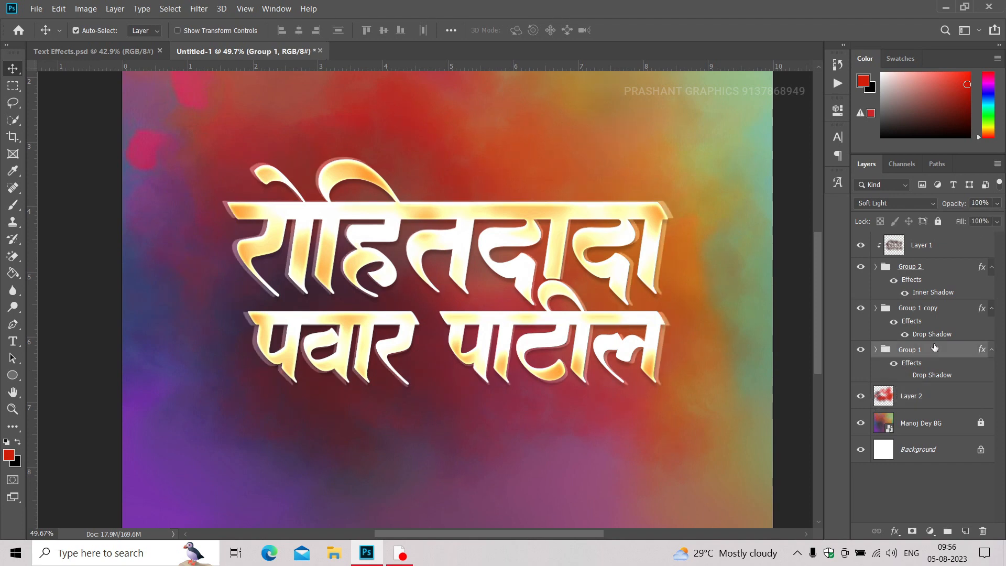
click(880, 203)
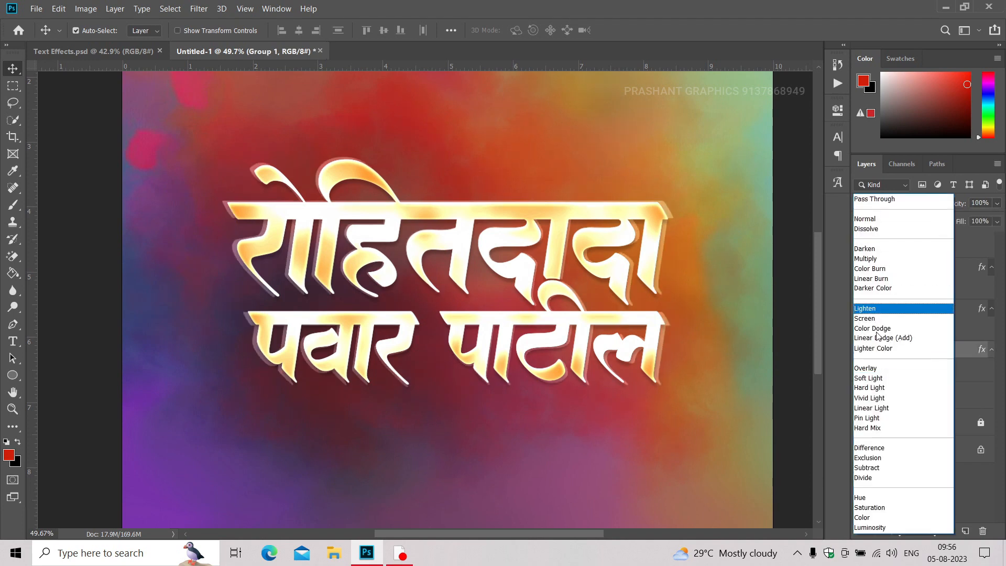
click(877, 379)
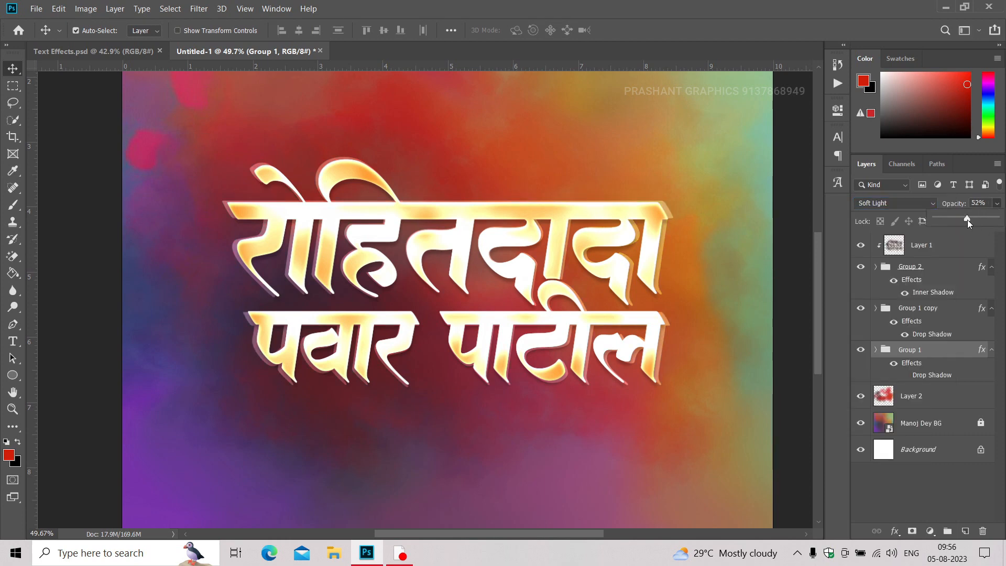
Lower Group 1's opacity to 35% and deselect the group.
drag(967, 219, 958, 219)
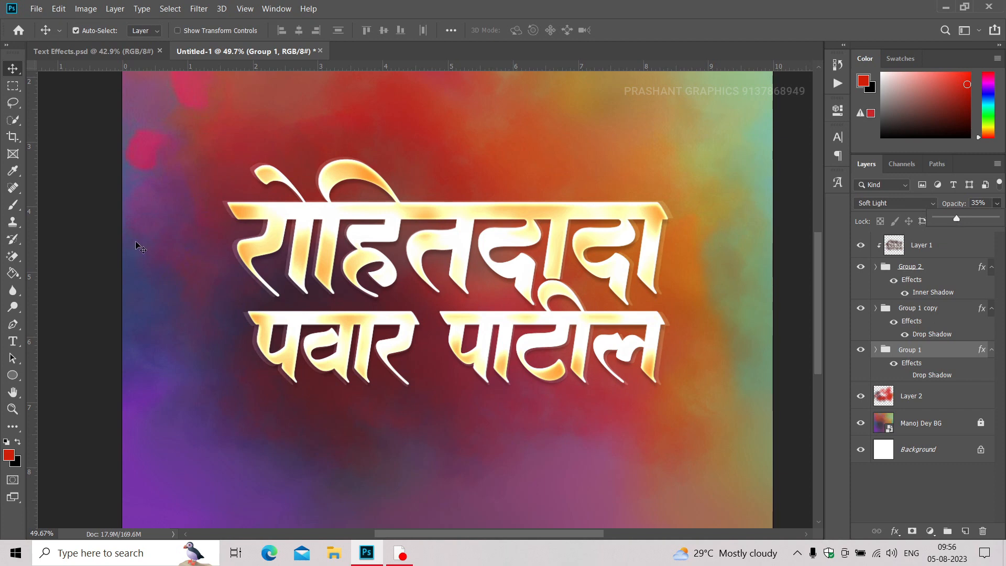
click(102, 187)
click(108, 187)
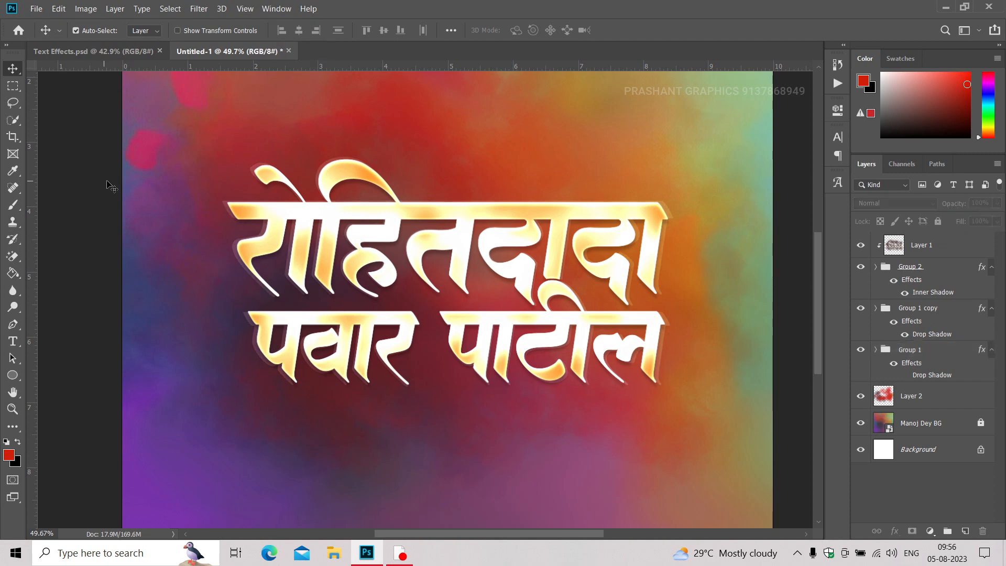
Examine the lettering's golden texture, edges and faint offset copy up close across both lines, ending in full-screen mode.
scroll(658, 278, up, 3)
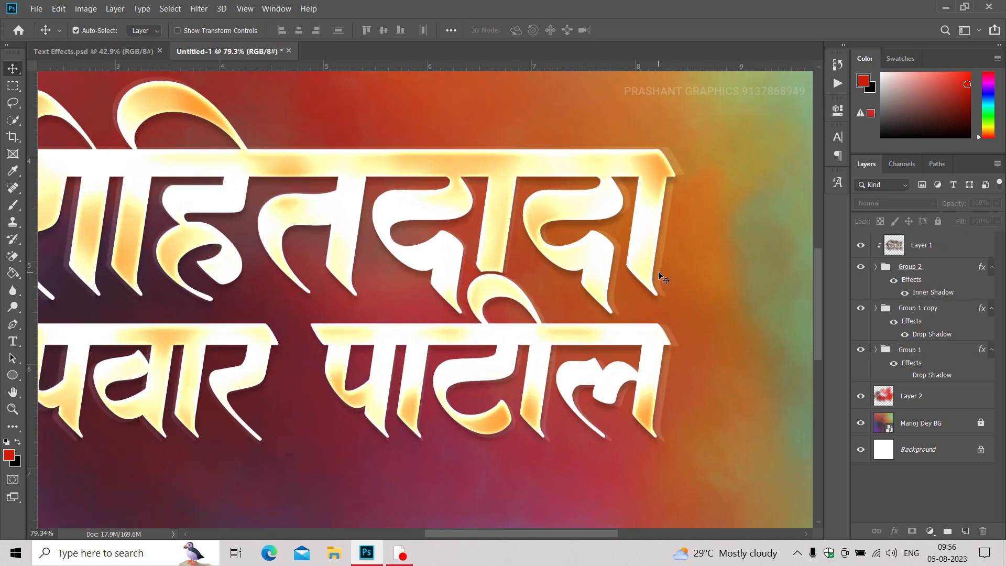
key(space)
scroll(542, 247, up, 3)
scroll(540, 240, down, 3)
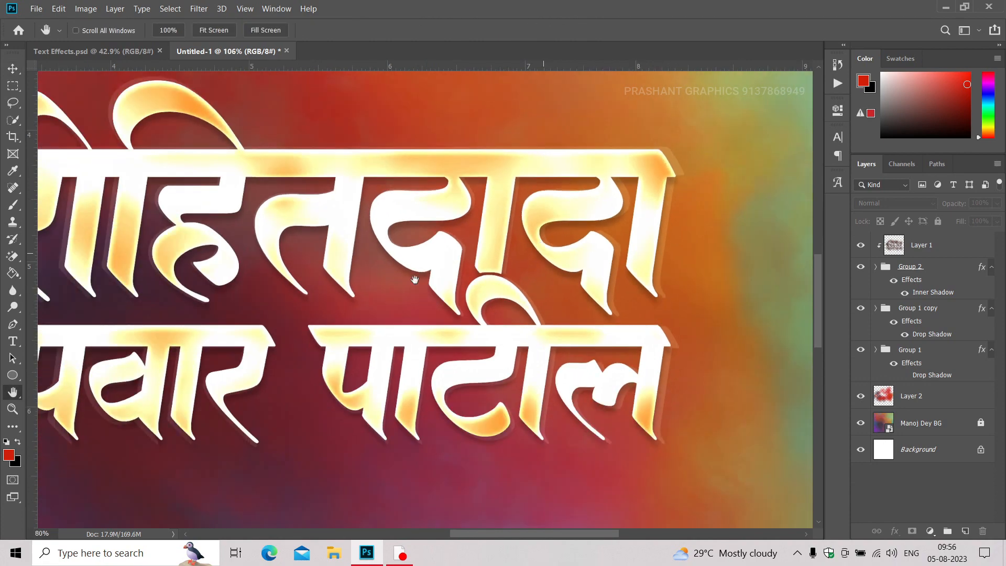
drag(384, 290, 452, 294)
drag(237, 311, 311, 316)
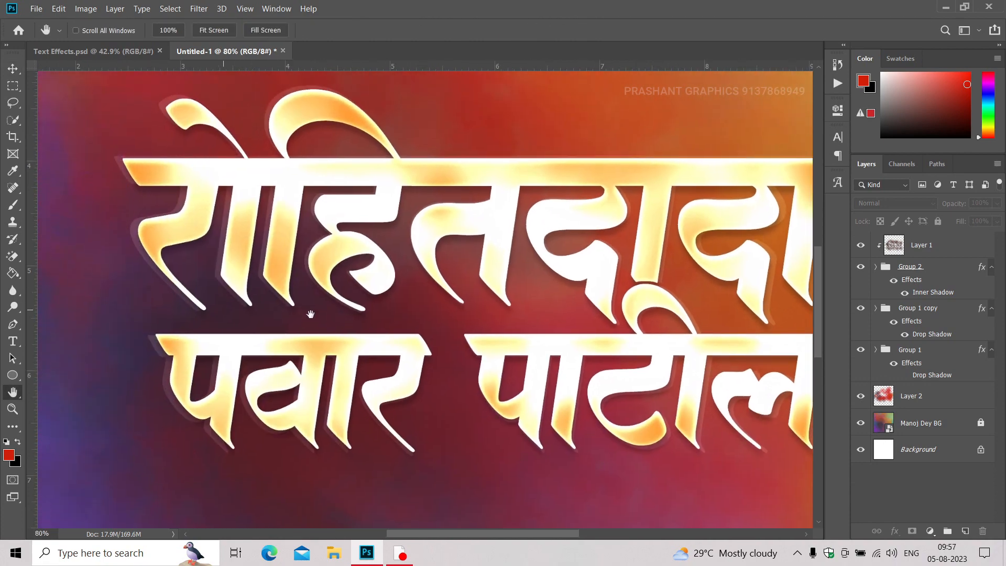
scroll(205, 178, up, 2)
scroll(204, 180, down, 2)
drag(204, 197, 165, 202)
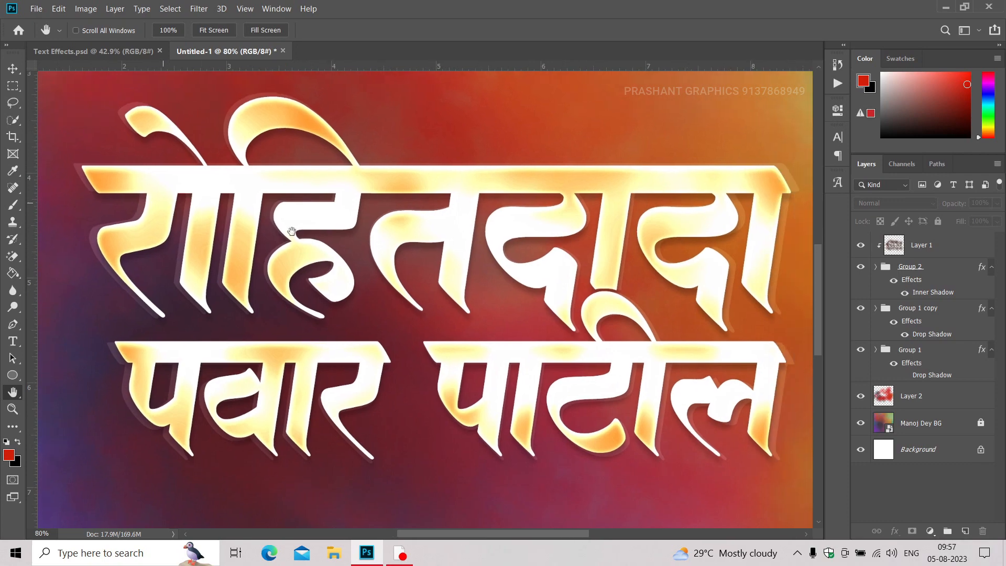
drag(445, 284, 366, 283)
key(f)
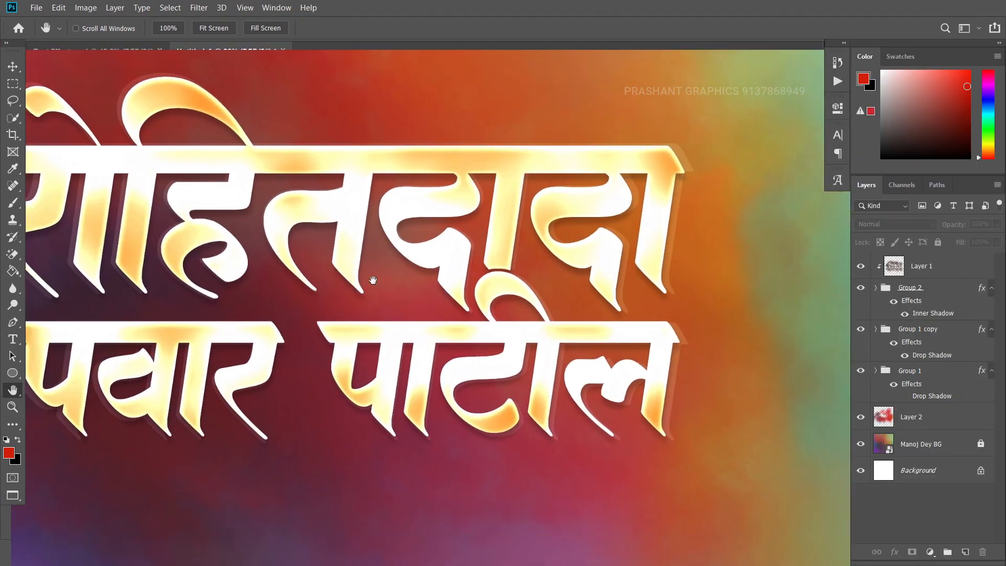